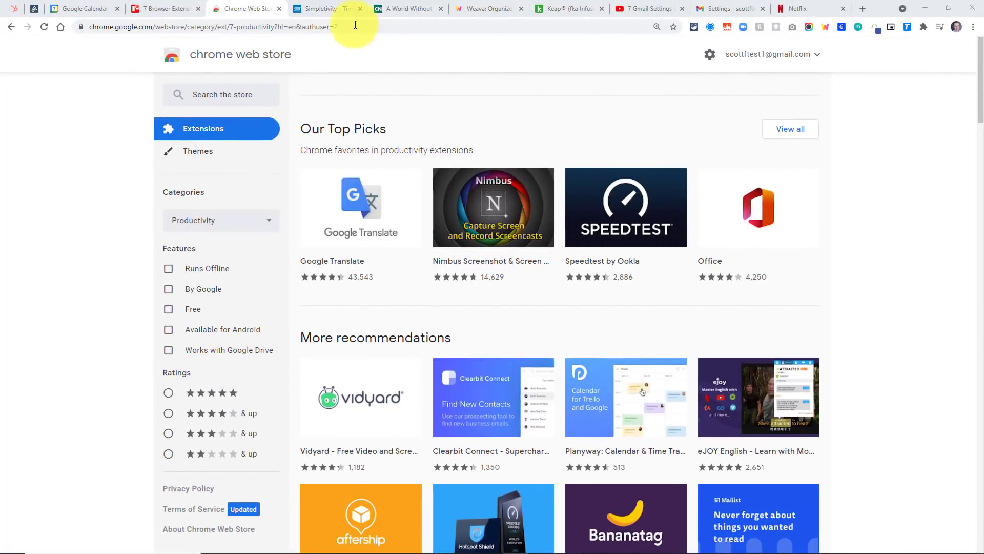
- Browse the Simpletivity homepage and open Awesome Screenshot's Record options (Cloud, HD 720p)
left_click(333, 9)
scroll(441, 173, "down", 13)
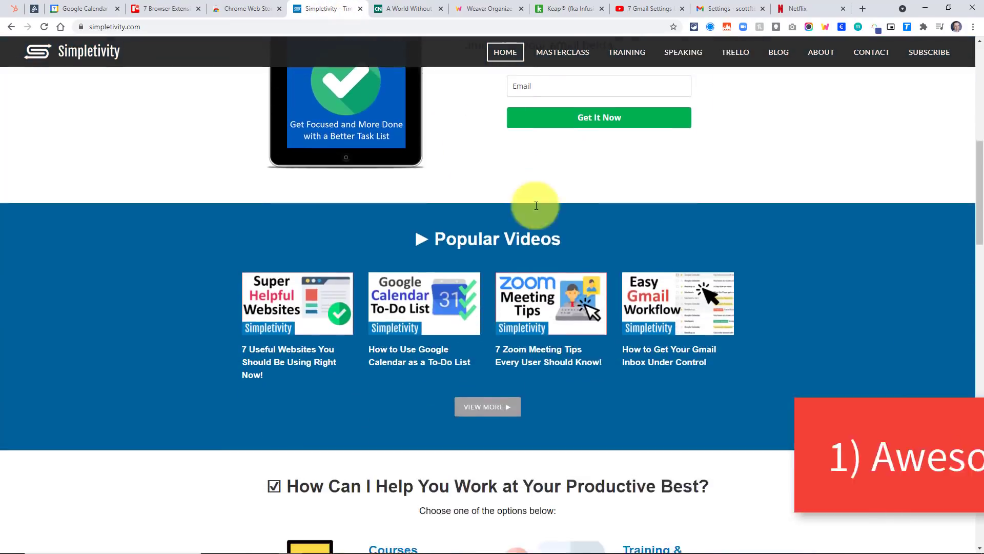
scroll(854, 260, "down", 5)
scroll(854, 260, "up", 12)
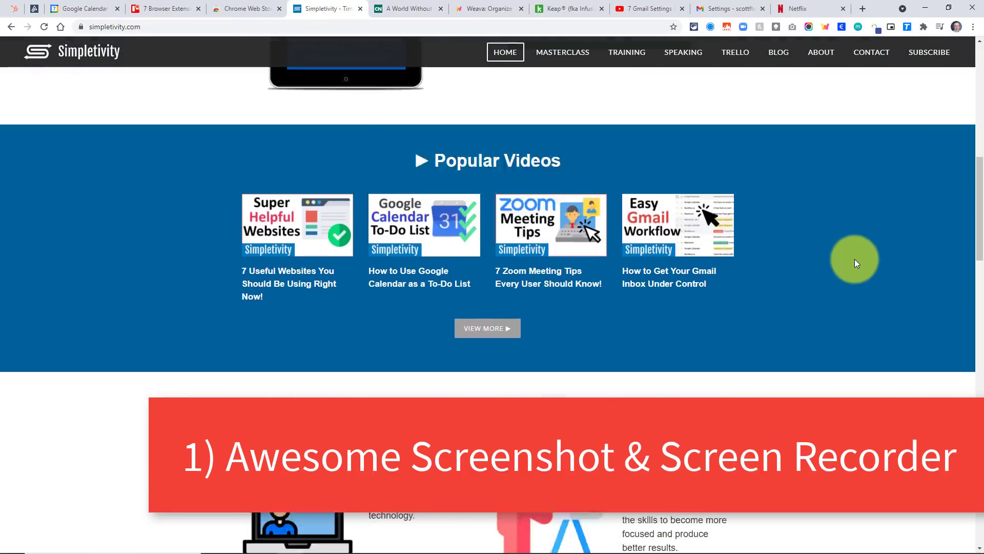
scroll(854, 259, "down", 12)
scroll(855, 260, "up", 1)
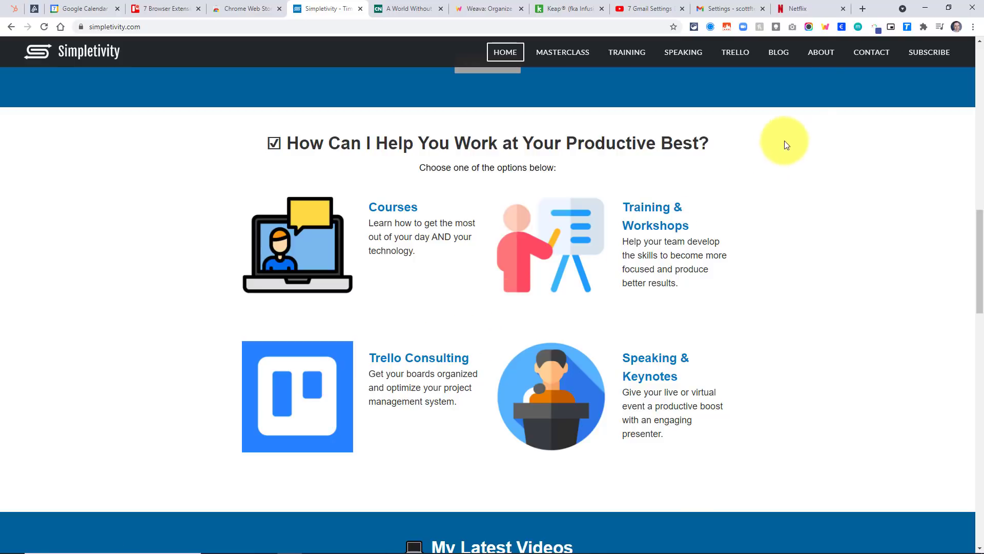
left_click(809, 28)
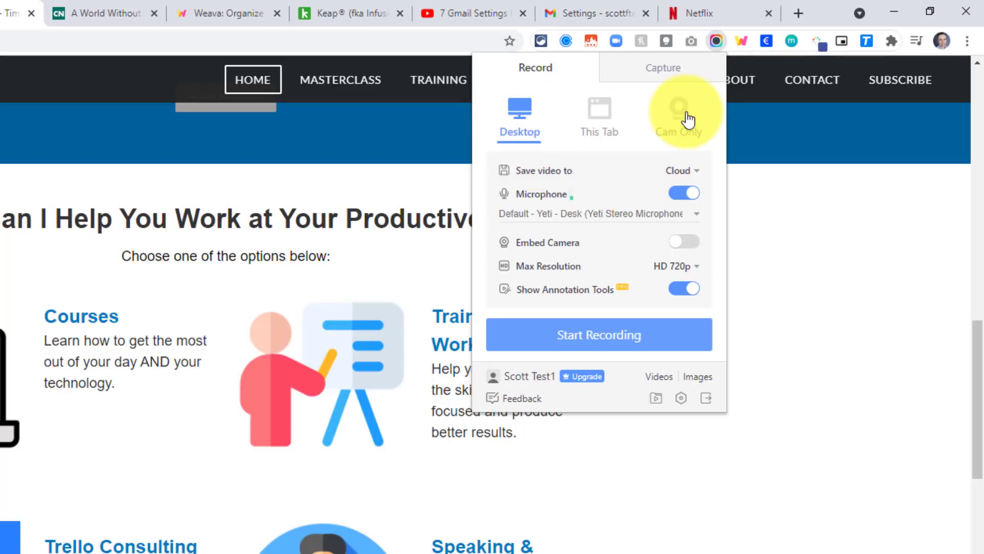
- After viewing the Capture options, start a desktop recording sharing the Entire Screen
left_click(648, 70)
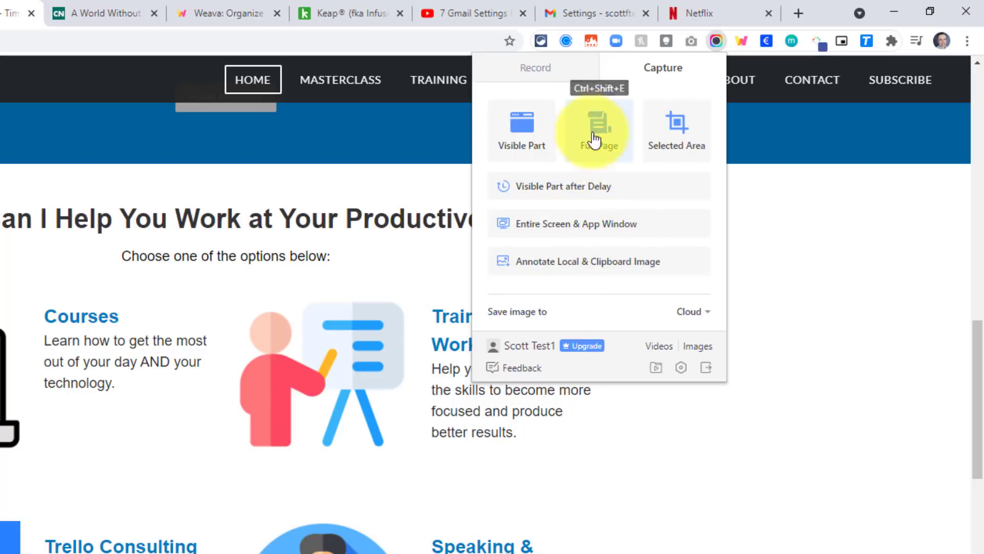
left_click(523, 66)
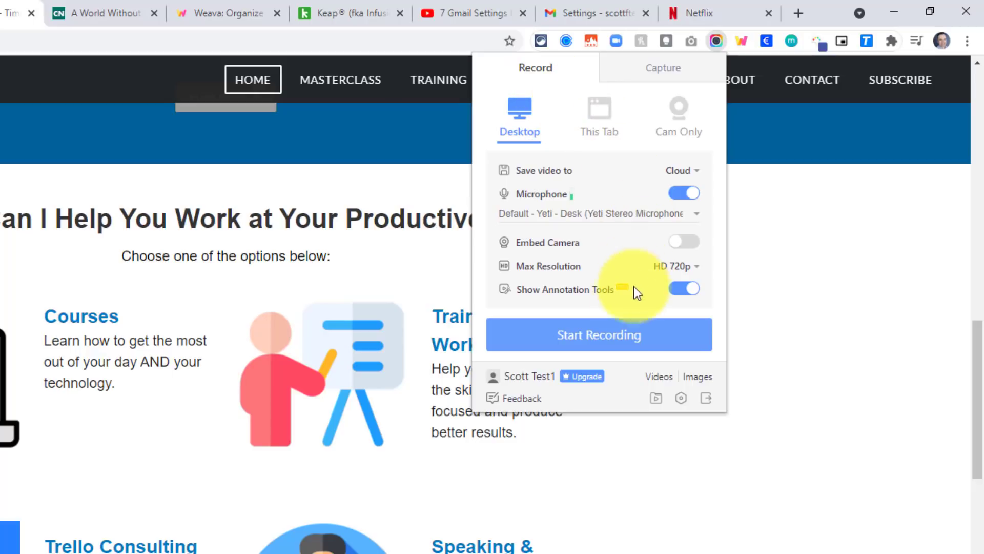
left_click(603, 341)
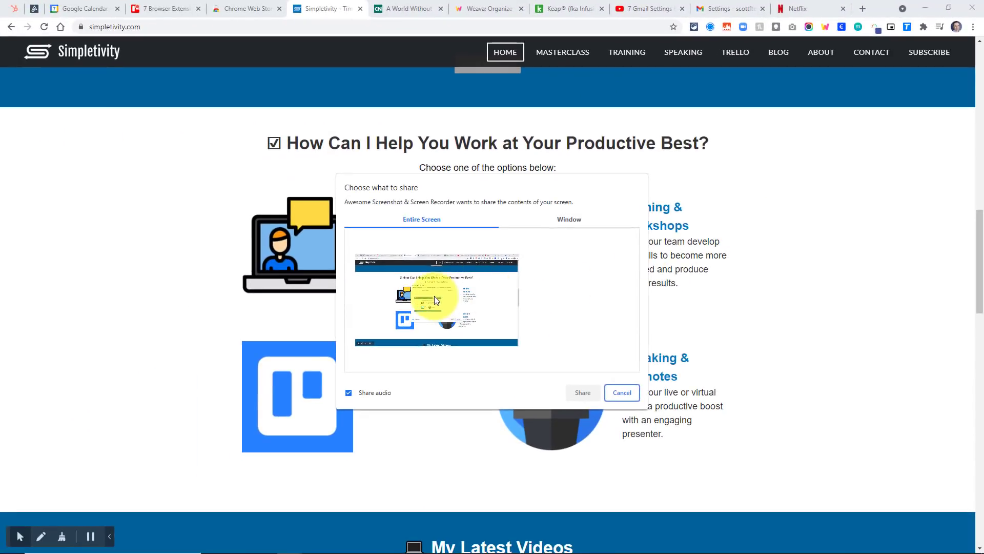
left_click(435, 297)
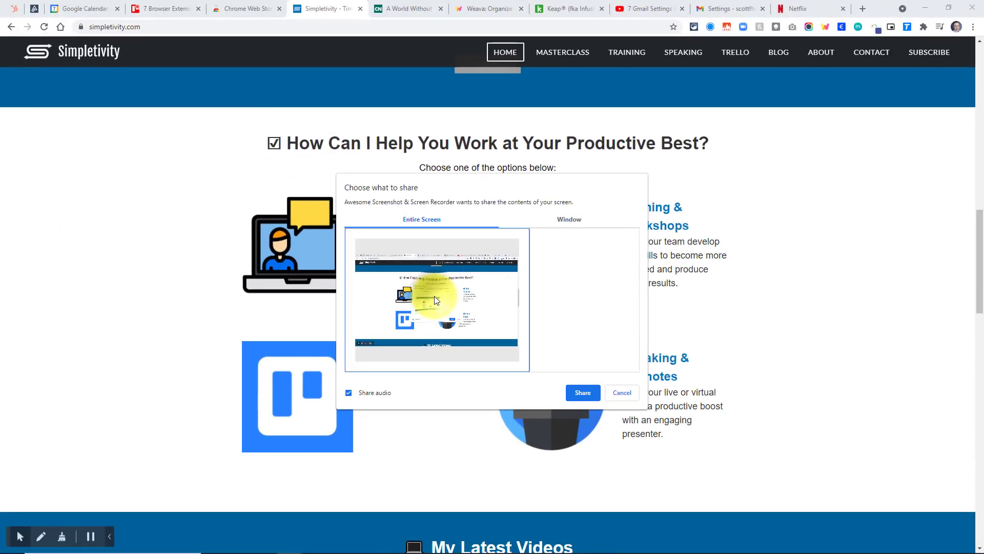
left_click(581, 392)
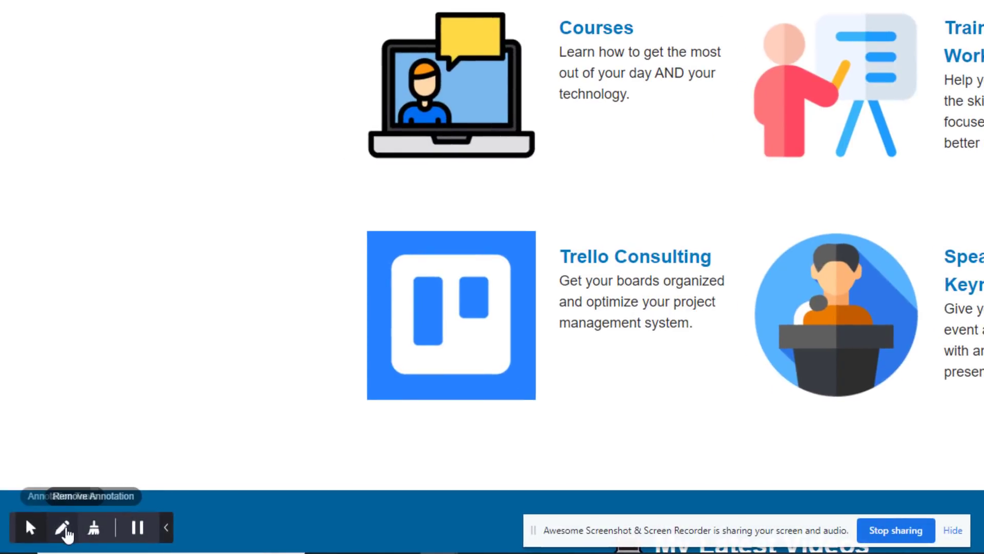
- Turn on the Highlight Mouse cursor effect and switch to the Free line pen
left_click(30, 529)
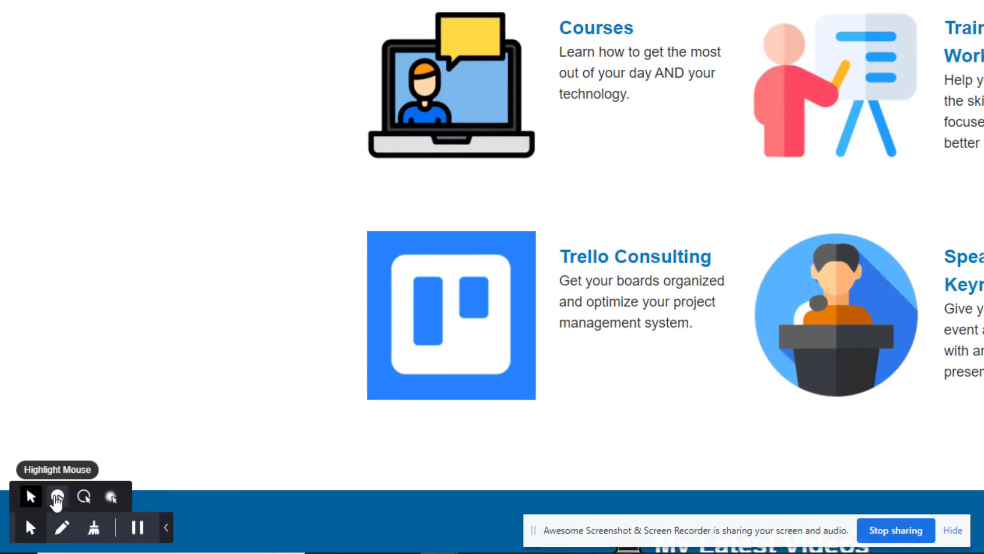
left_click(57, 500)
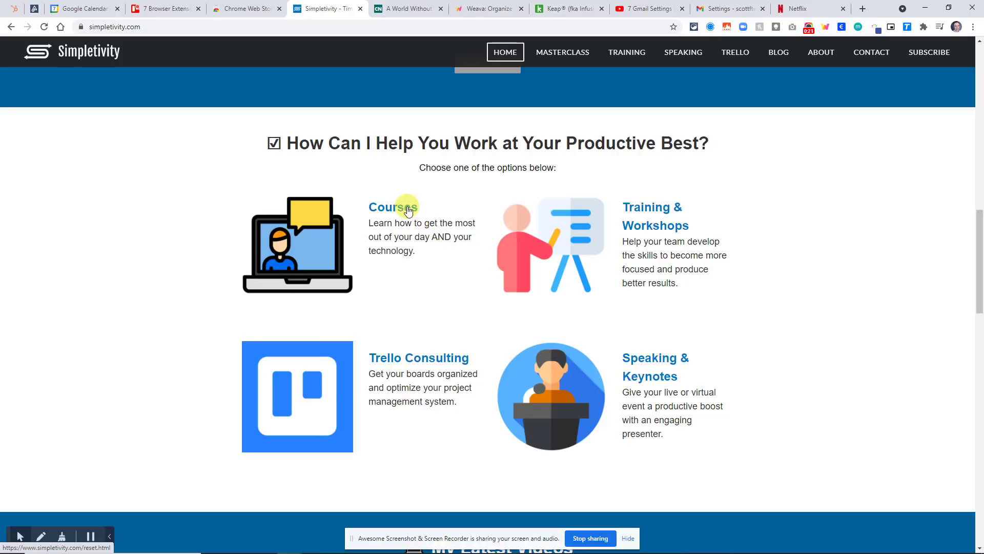
left_click(43, 536)
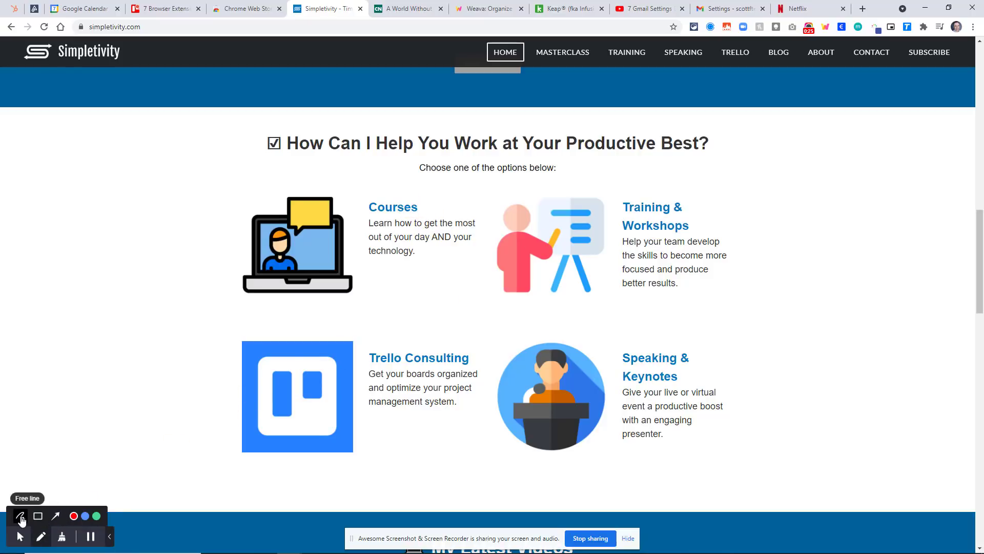
- Circle and cross out Courses in red, check Speaking & Keynotes, then stop recording
mouse_move(211, 283)
left_mouse_down()
mouse_move(323, 173)
mouse_move(310, 314)
mouse_move(270, 326)
left_mouse_up()
left_click_drag(259, 189, 347, 303)
left_click_drag(233, 311, 387, 183)
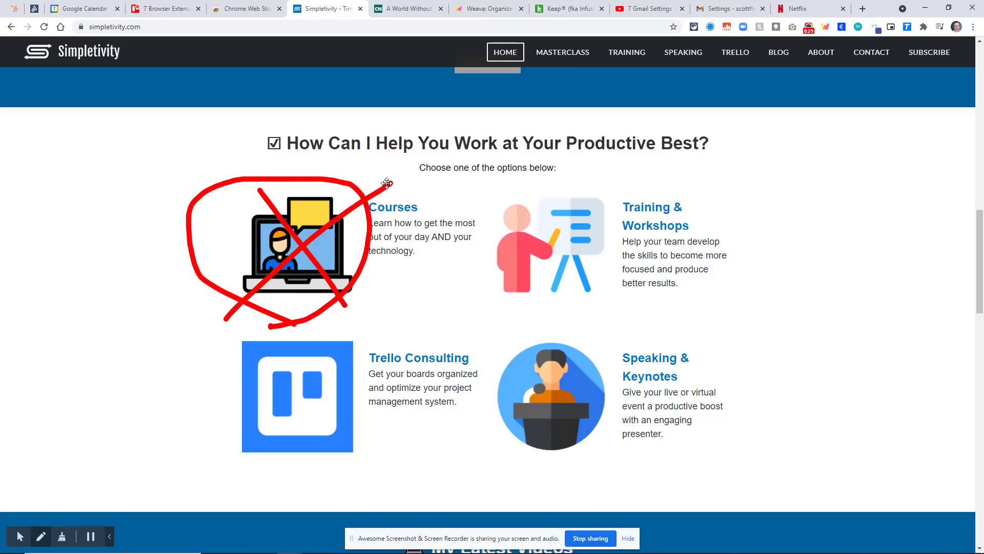
left_click_drag(558, 395, 621, 317)
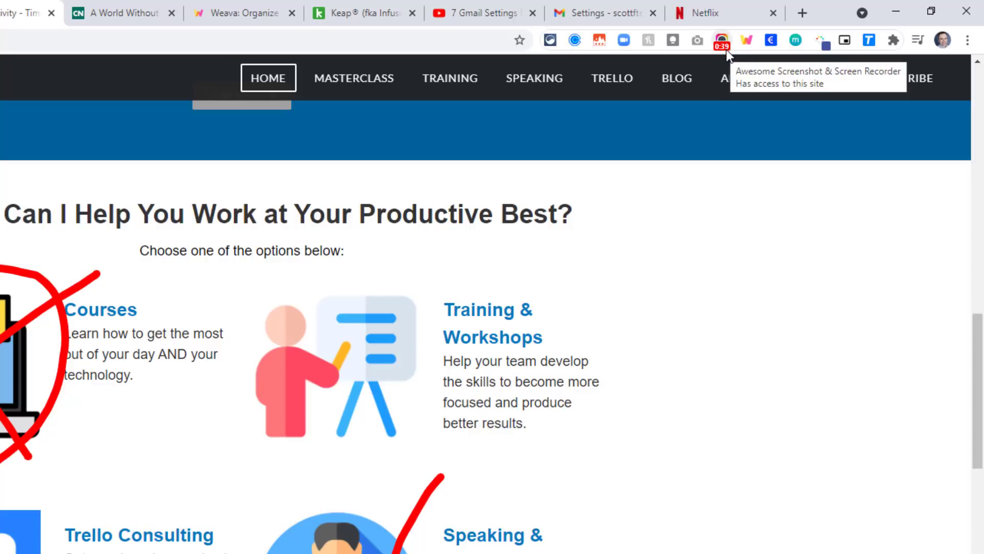
left_click(723, 43)
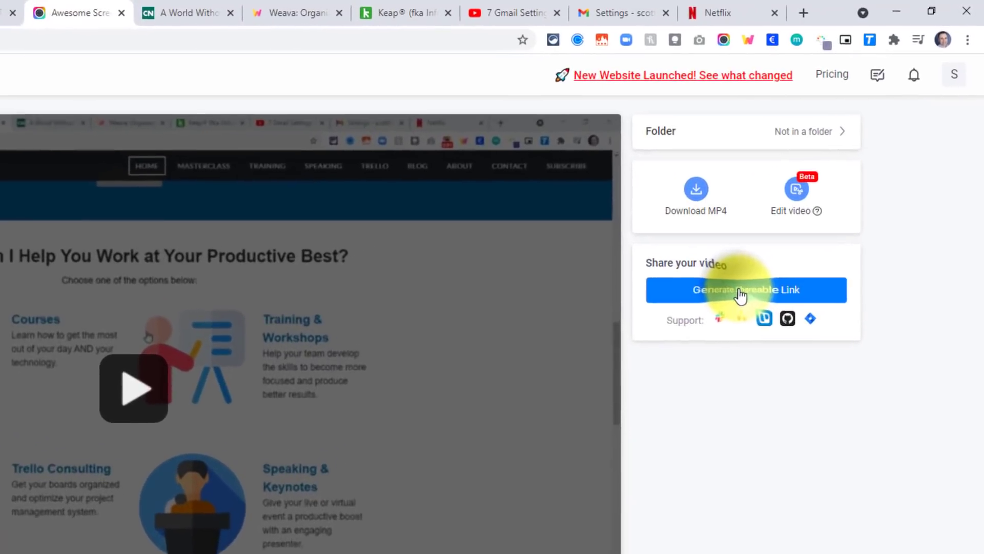
- Generate a shareable link for the 00:42 recording and copy it
left_click(820, 195)
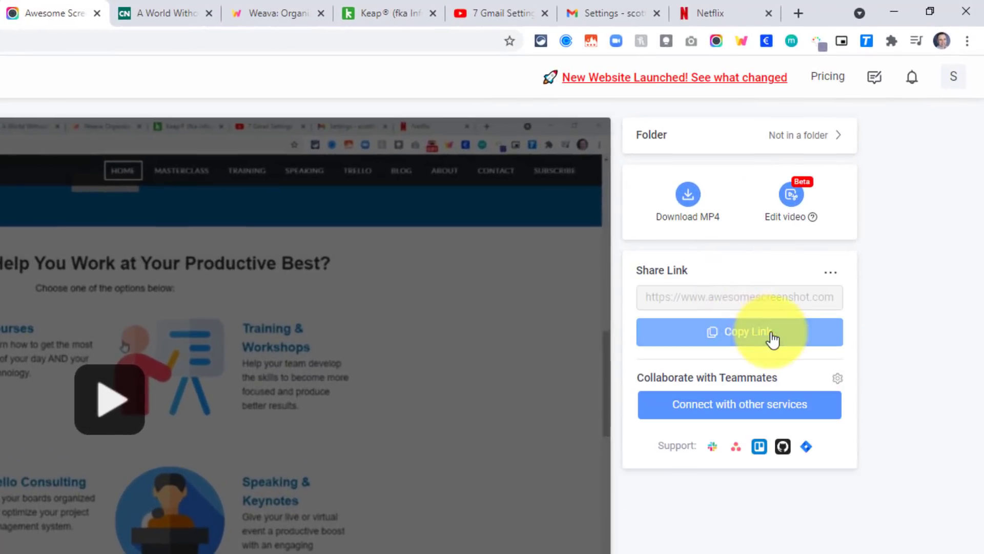
left_click(746, 339)
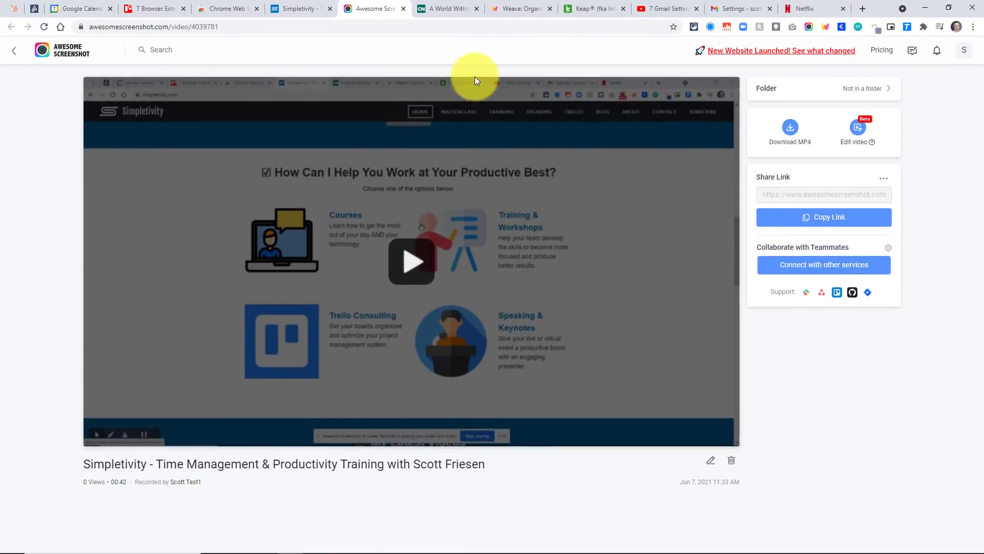
- Go to Cal Newport's A World Without Email page and scroll to its Summary
left_click(441, 10)
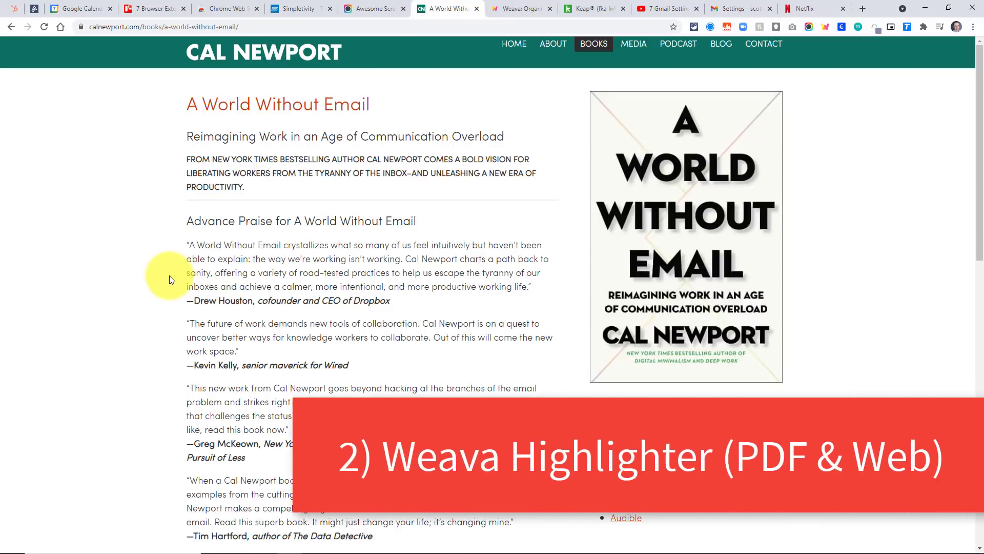
scroll(170, 279, "down", 4)
scroll(169, 275, "down", 4)
scroll(169, 275, "up", 8)
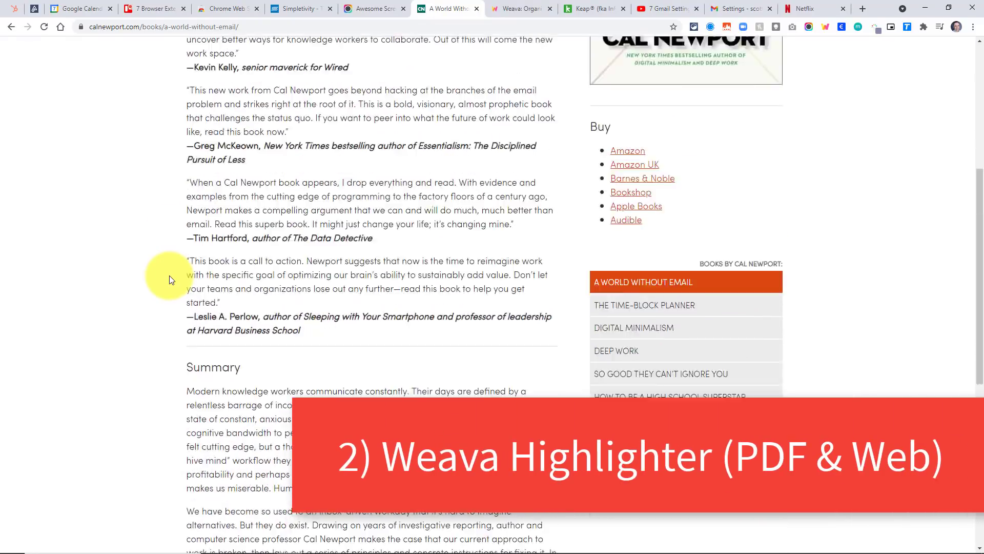
scroll(170, 277, "down", 10)
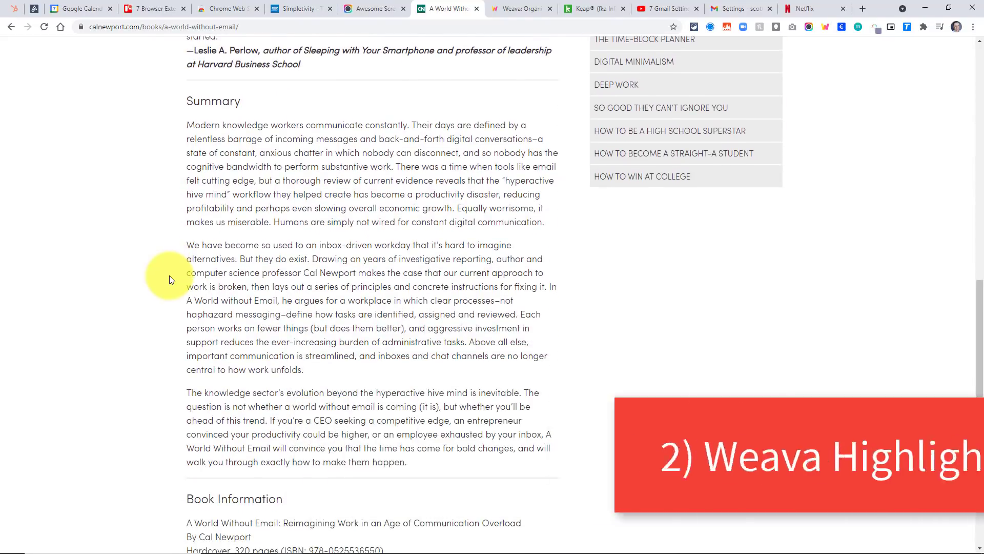
scroll(169, 276, "down", 2)
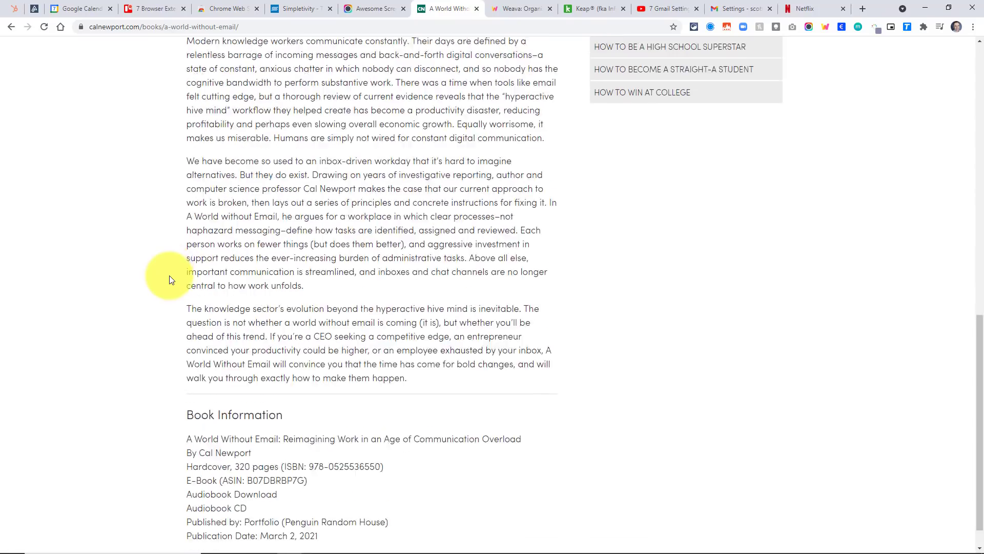
scroll(170, 275, "up", 2)
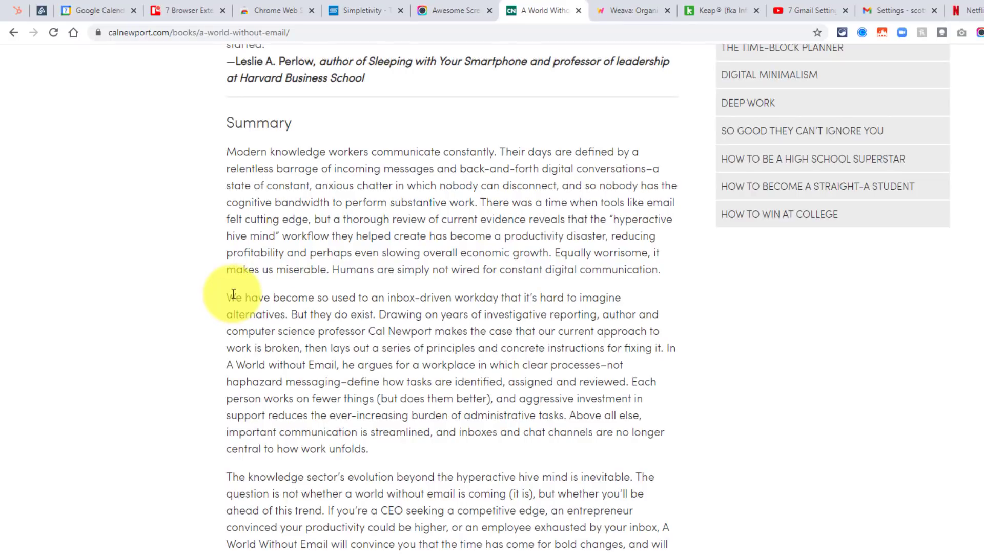
- Highlight the inbox-driven workday and hive-mind sentences yellow, adding the note 'This is a great quote'
left_click(228, 298)
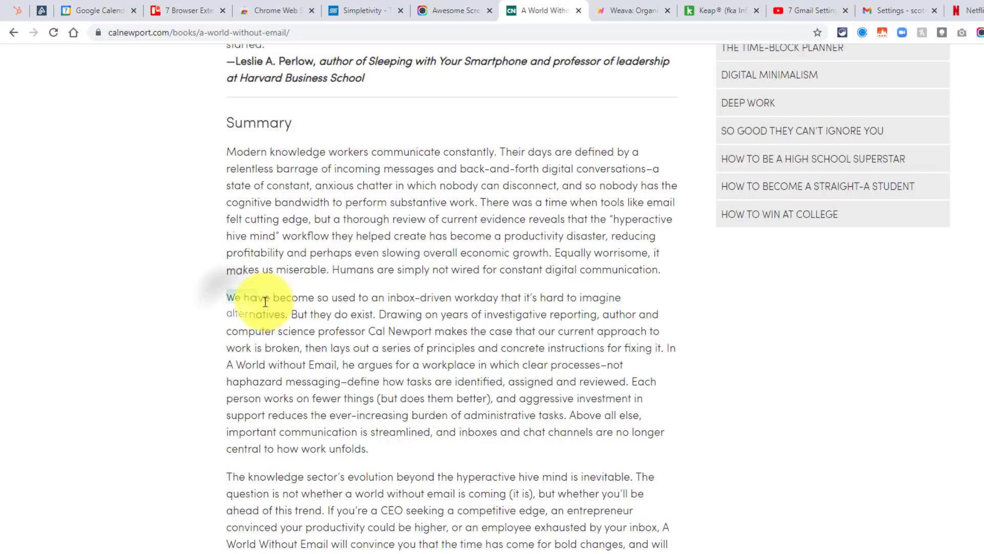
left_click_drag(265, 302, 290, 322)
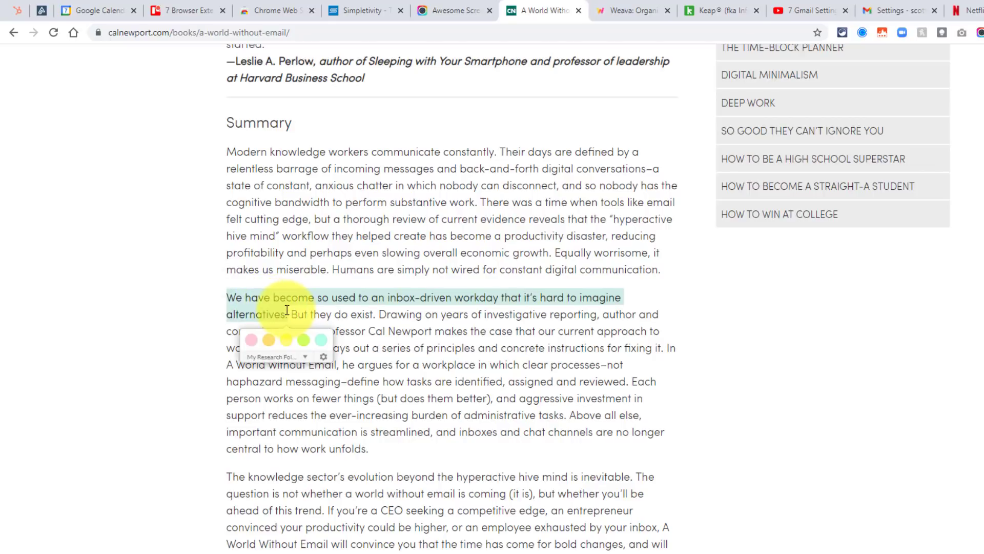
left_click(288, 340)
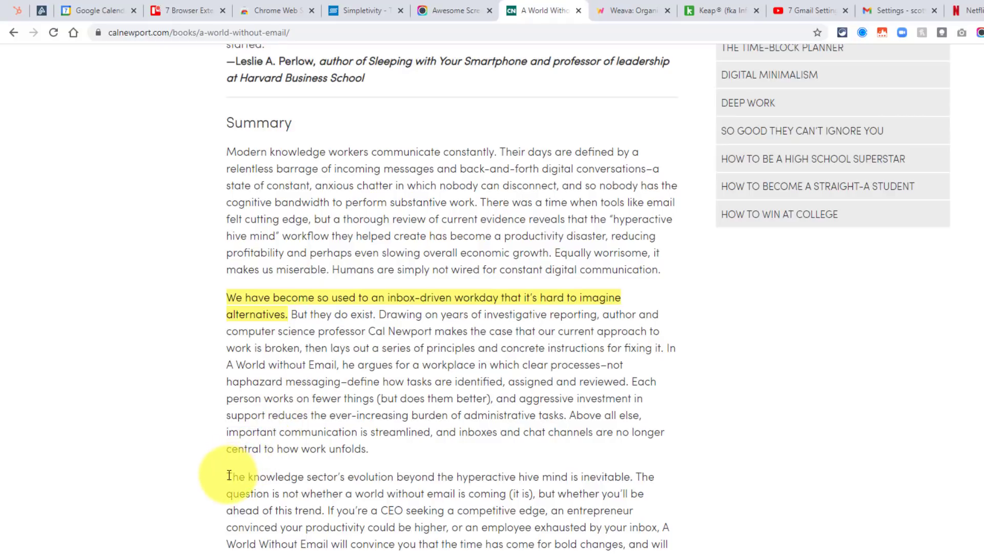
left_click_drag(229, 475, 635, 475)
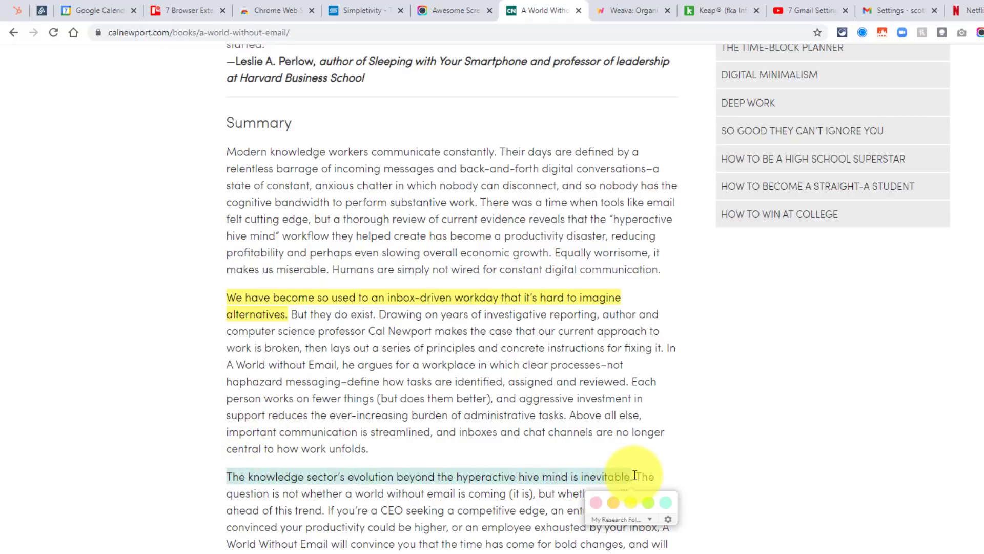
left_click(631, 502)
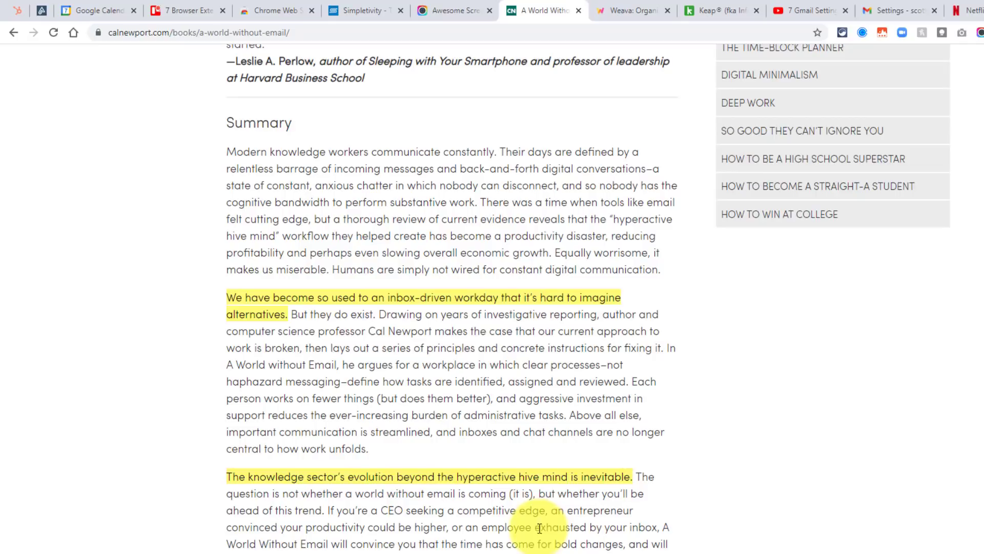
left_click(544, 482)
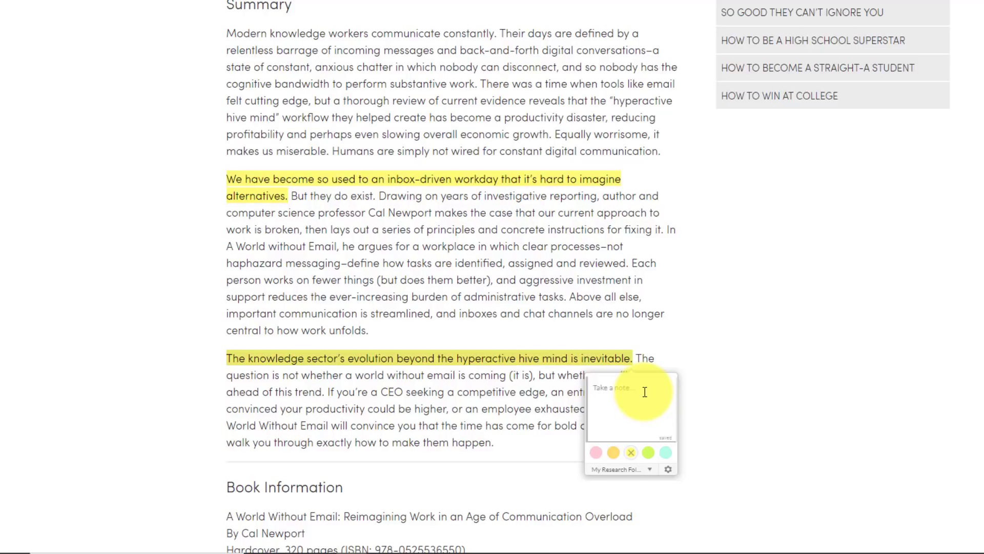
type("This i")
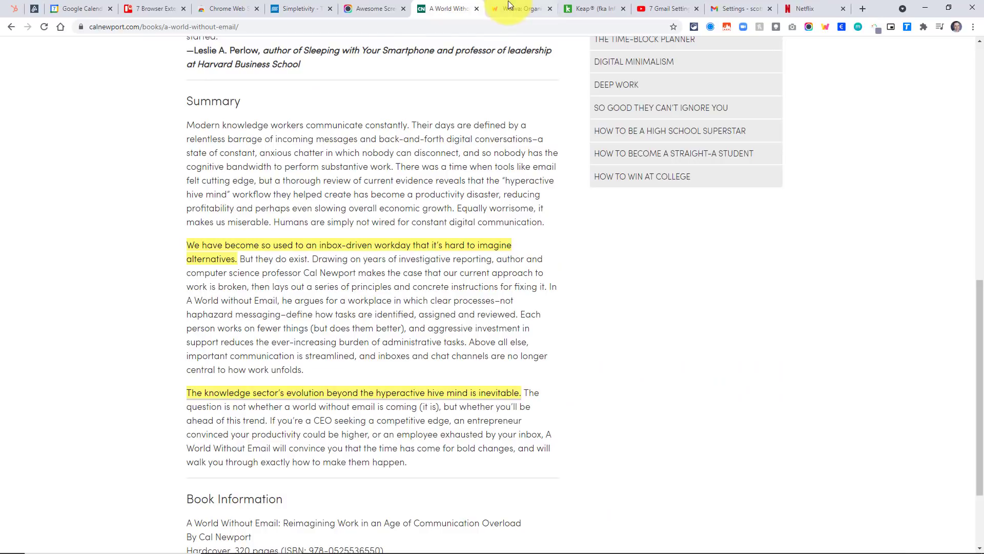
- Review the 'This is a great quote!' note in the Weava dashboard, then revisit the highlighted page
left_click(520, 9)
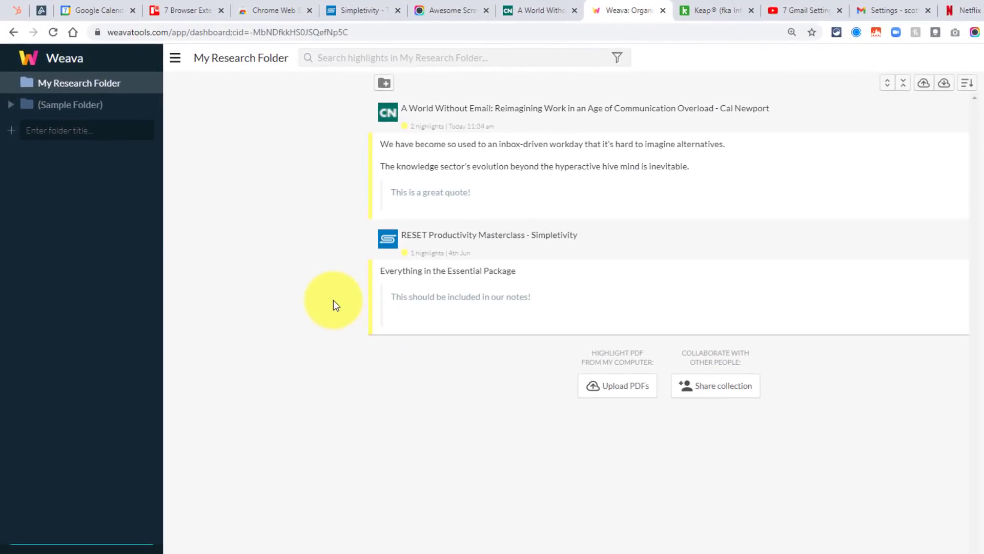
left_click(483, 191)
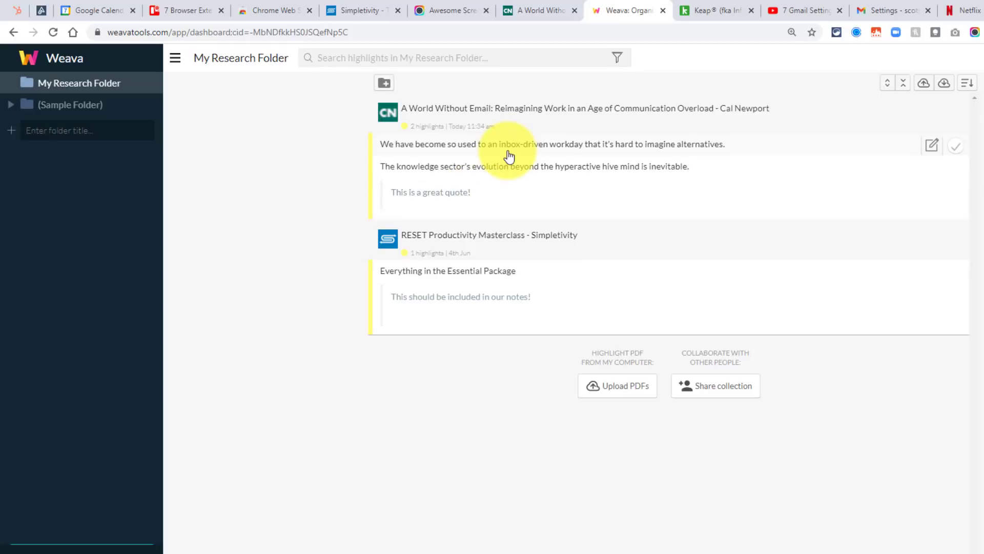
left_click(537, 8)
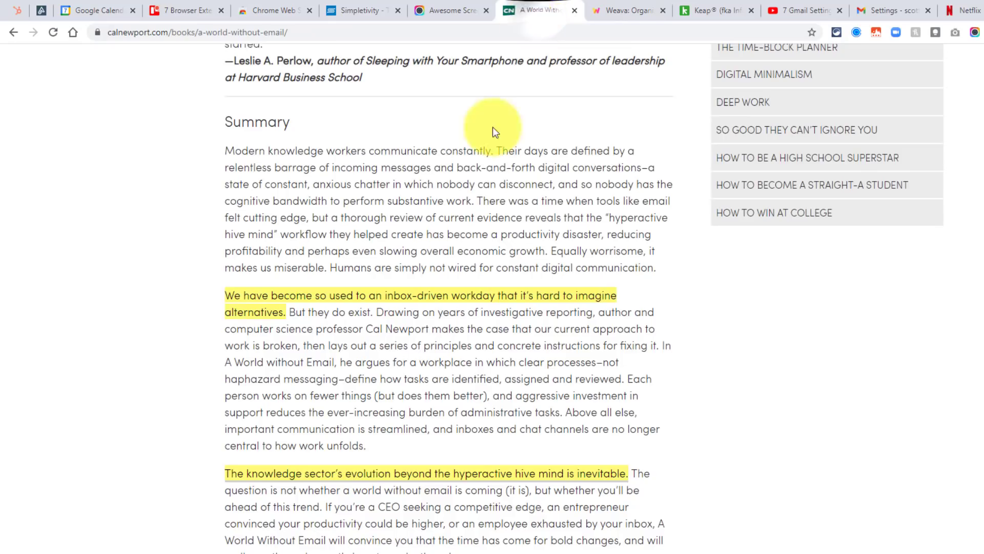
scroll(496, 342, "down", 1)
scroll(496, 342, "up", 2)
scroll(496, 342, "down", 3)
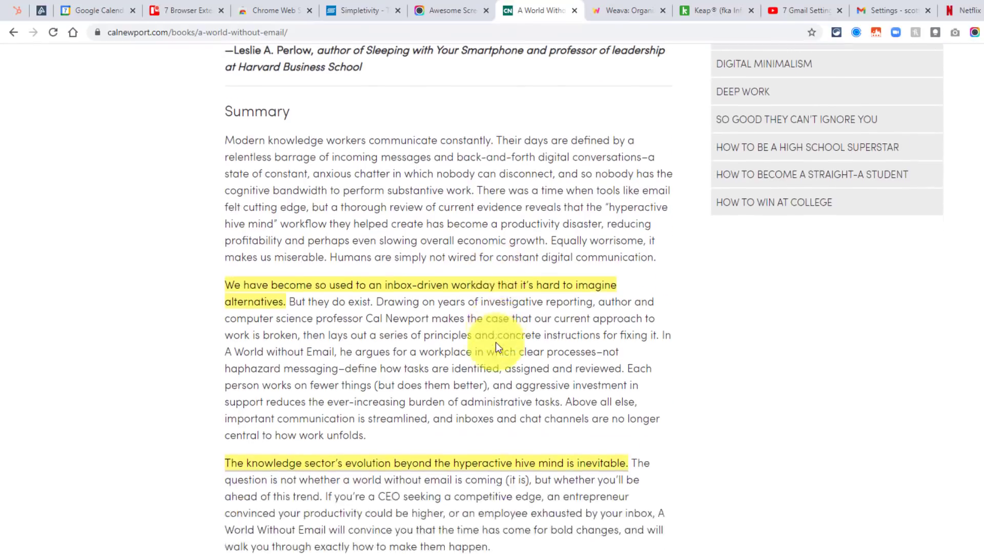
scroll(496, 342, "up", 1)
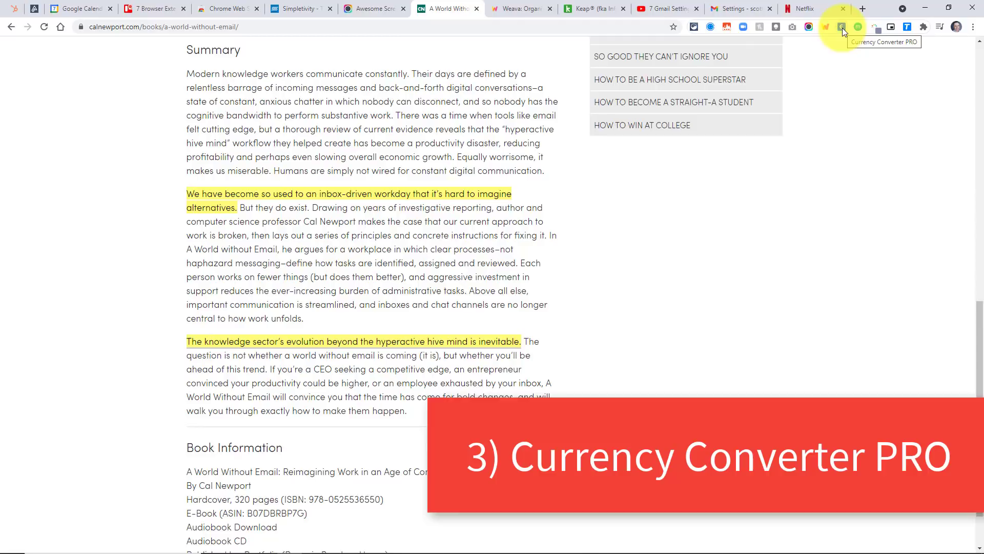
- Convert 95 US dollars to Canadian dollars in Currency Converter PRO
left_click(771, 41)
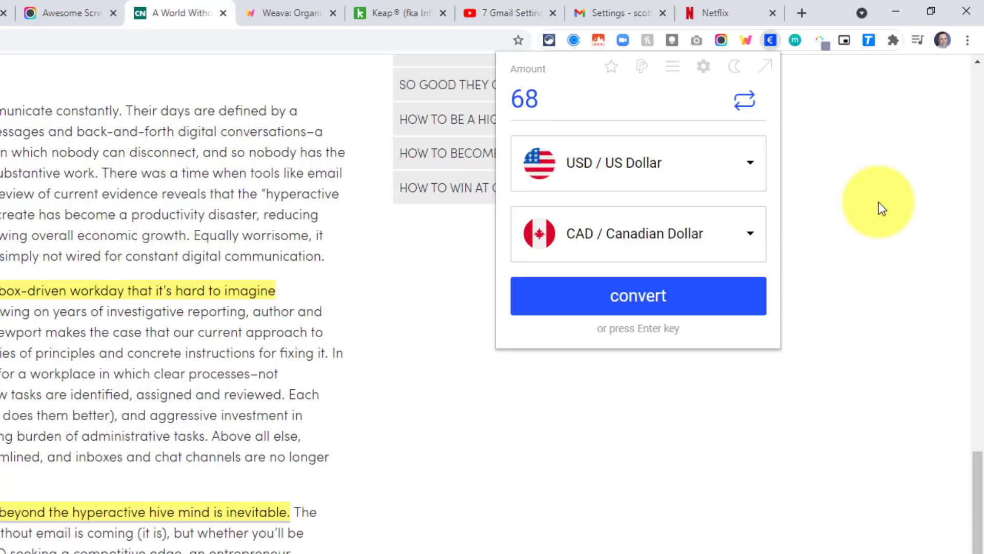
left_click_drag(547, 99, 499, 100)
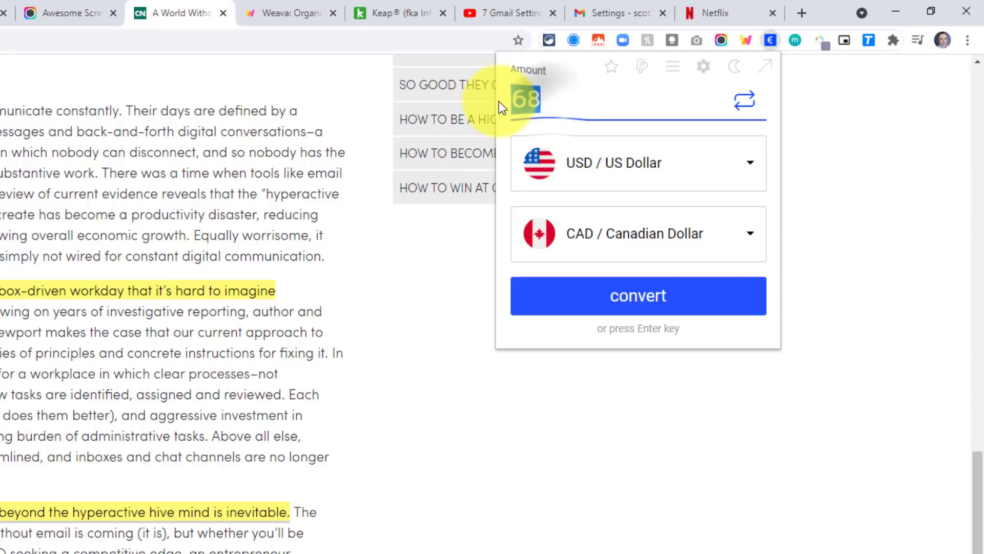
type("95")
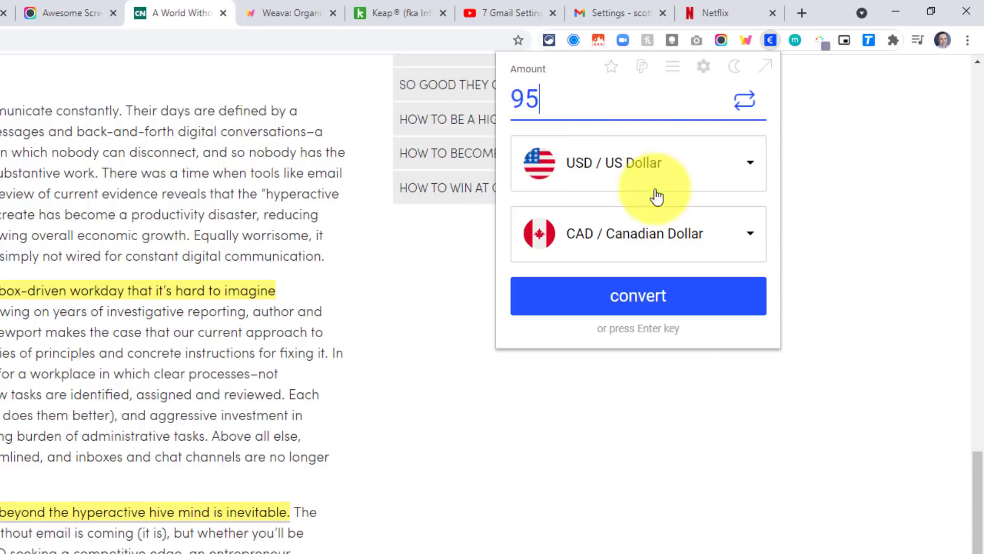
left_click(646, 289)
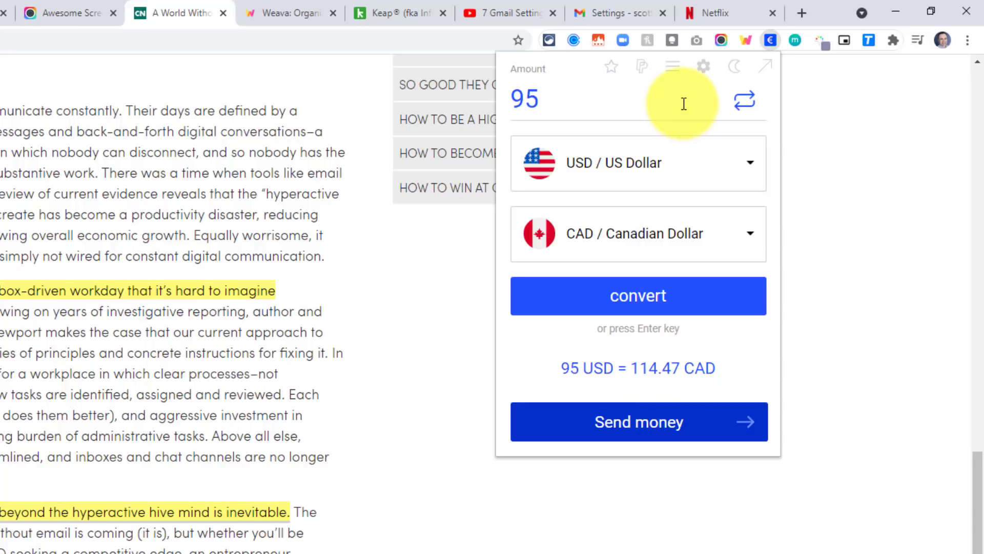
- Add USD, EUR, JPY and CAD to the multiple converter
left_click(675, 71)
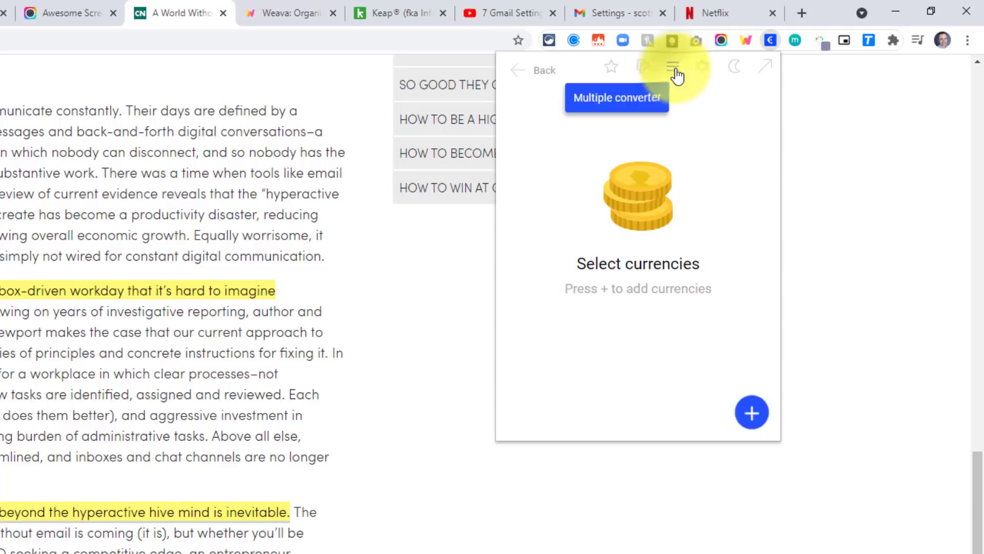
left_click(759, 422)
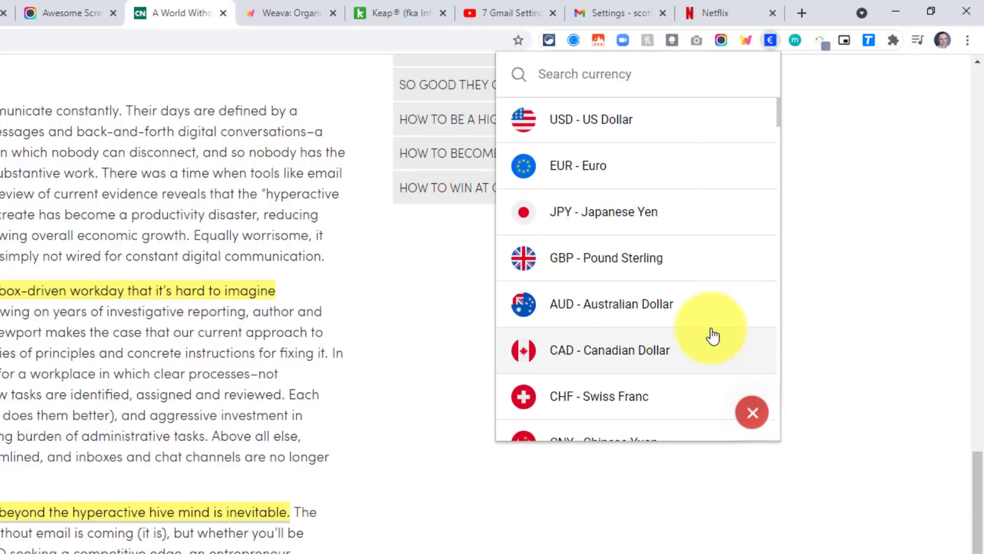
left_click(637, 127)
left_click(633, 161)
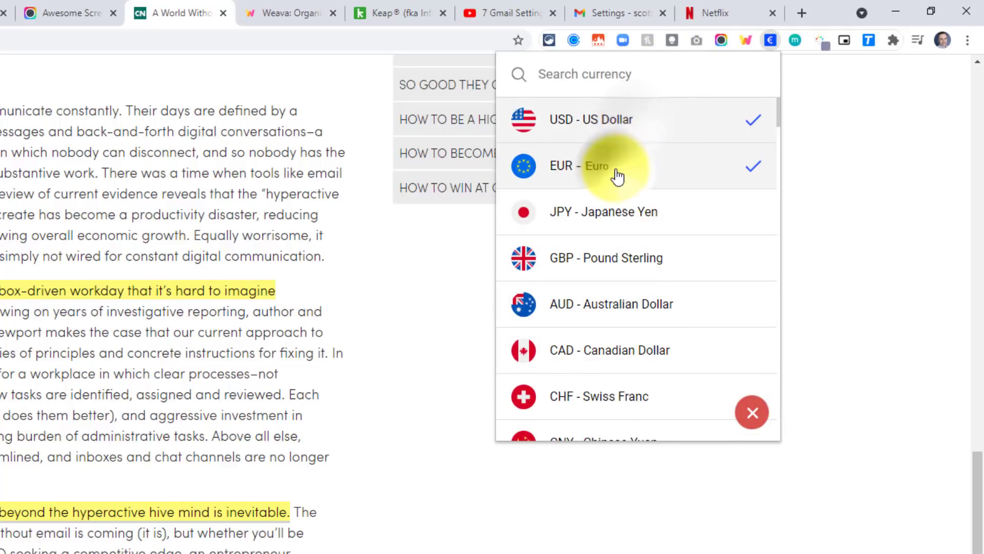
left_click(619, 216)
left_click(615, 351)
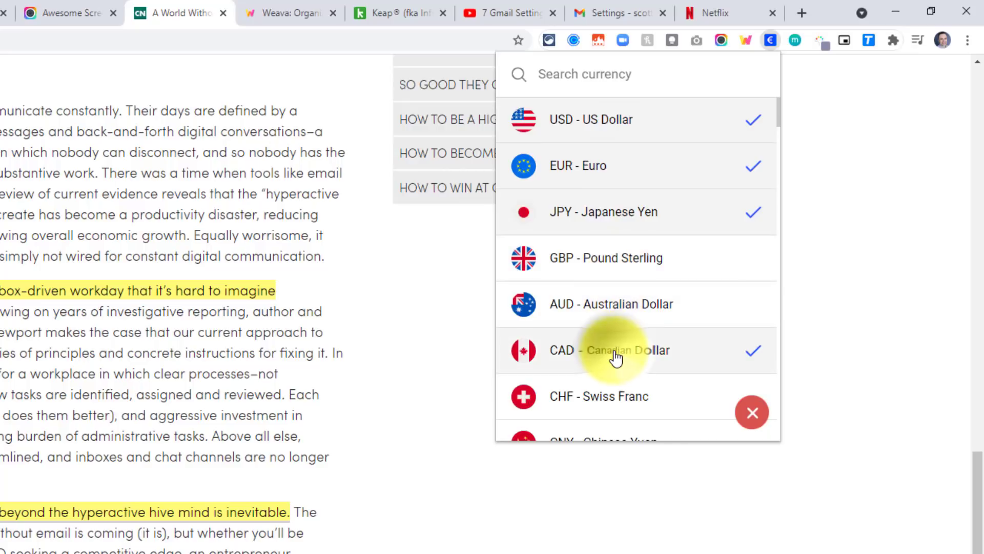
left_click(751, 414)
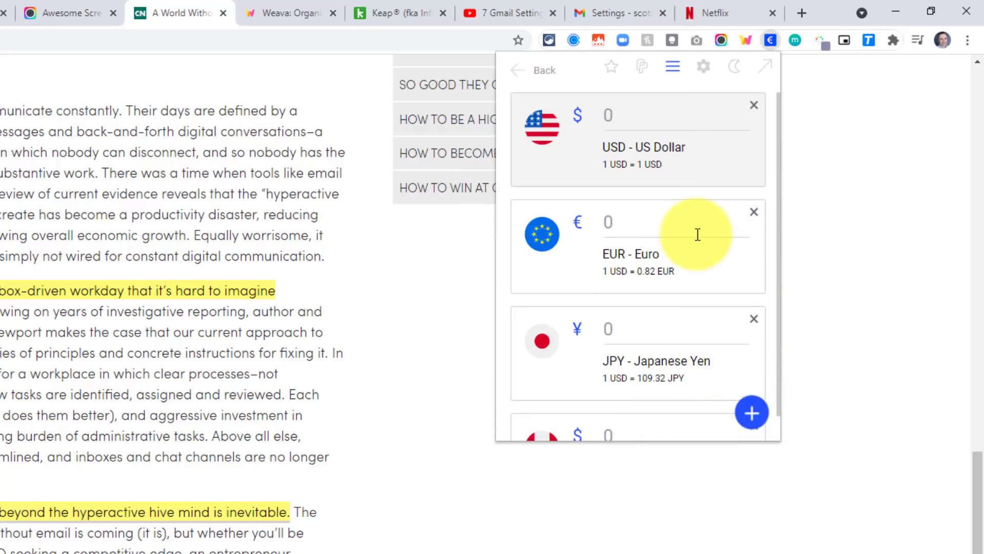
- Enter 50 US dollars to see its EUR, JPY and CAD equivalents
scroll(696, 235, "down", 2)
scroll(696, 235, "up", 2)
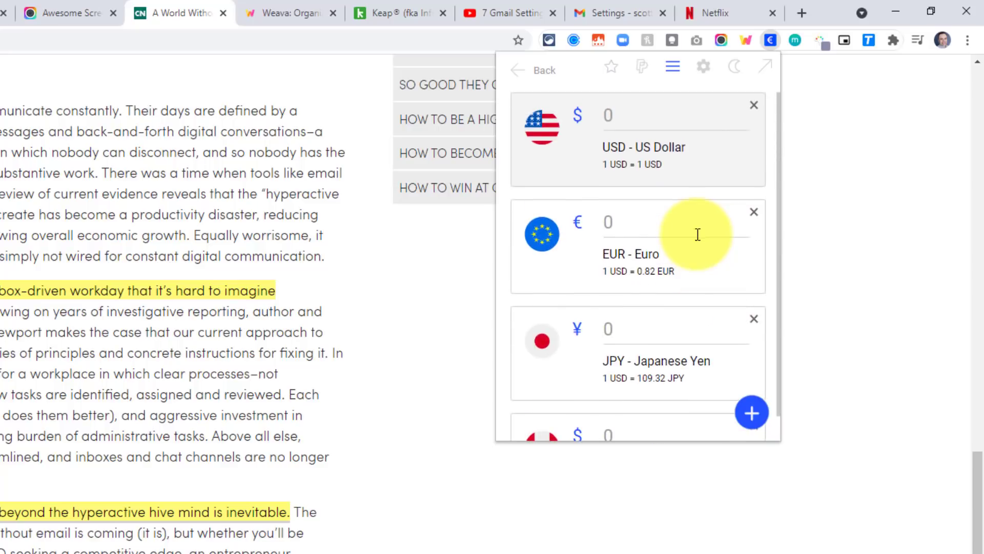
left_click(623, 117)
type("50")
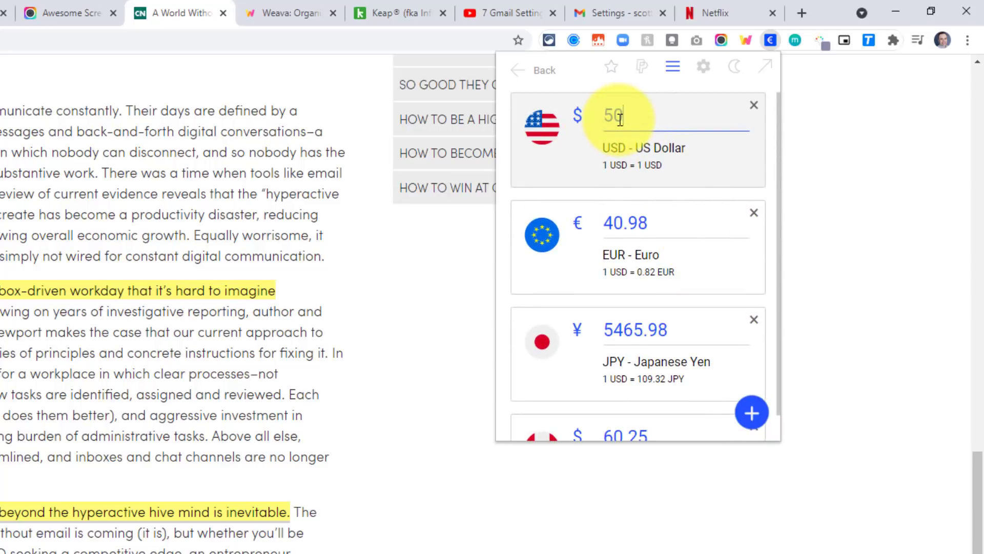
scroll(663, 158, "down", 2)
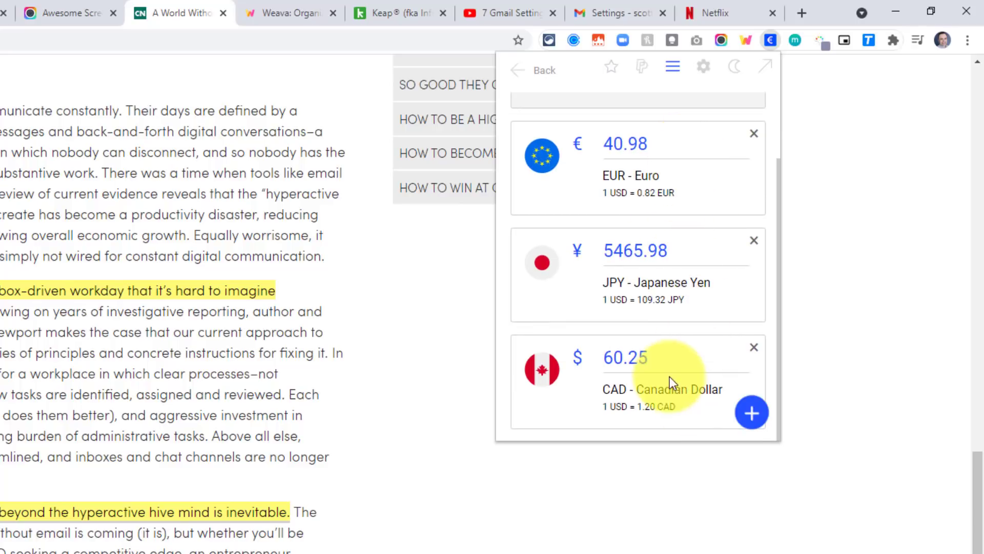
scroll(668, 373, "up", 2)
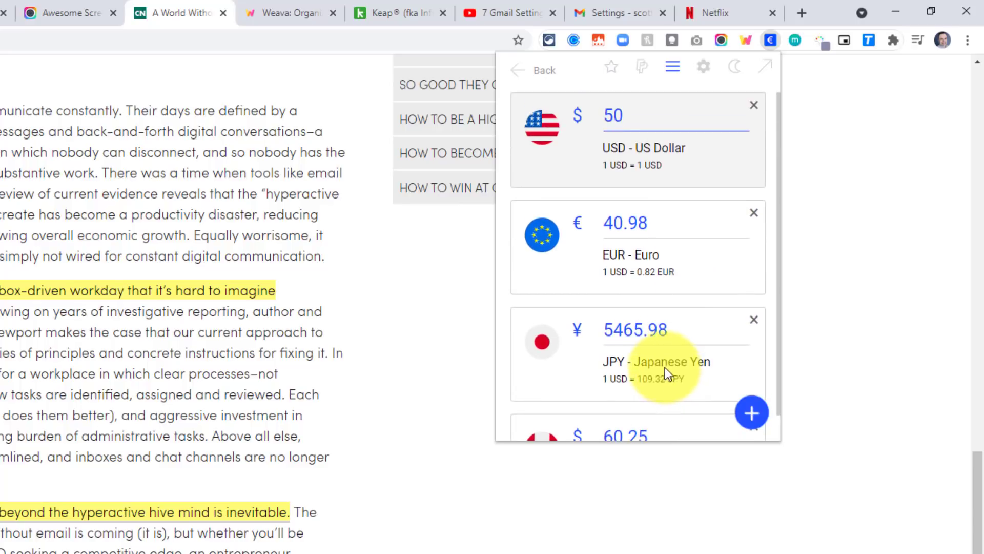
left_click(850, 201)
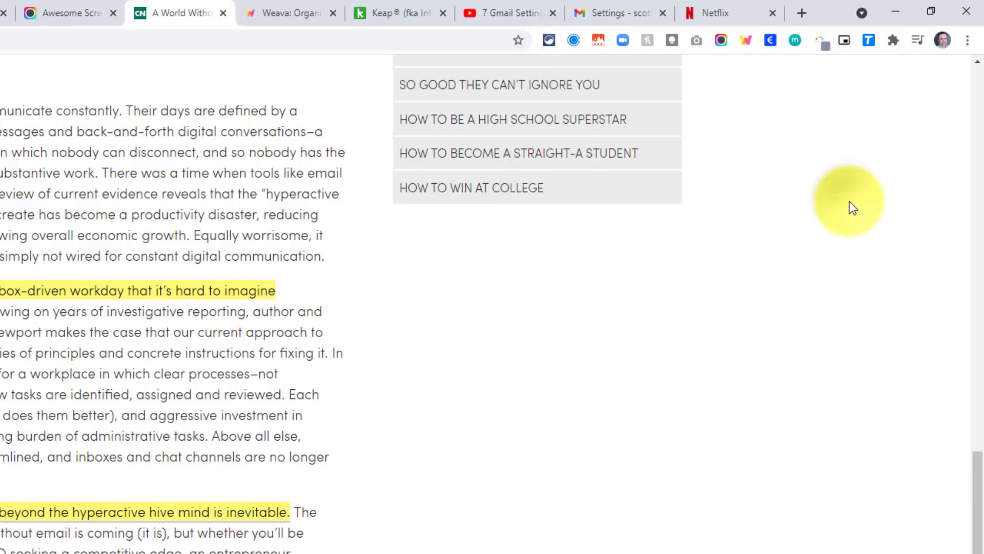
- Swap the currencies to convert 95 CAD into 78.84 USD
left_click(772, 42)
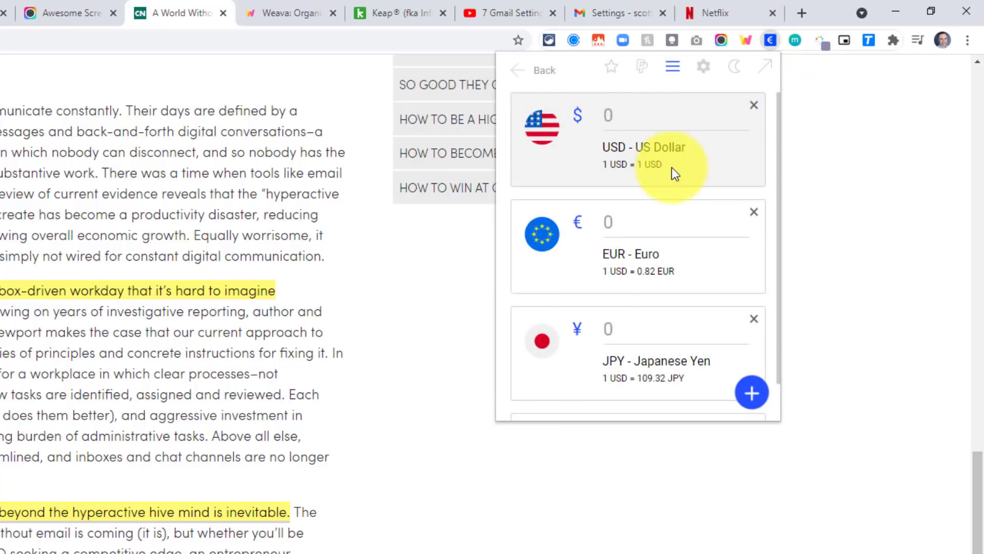
scroll(573, 221, "down", 1)
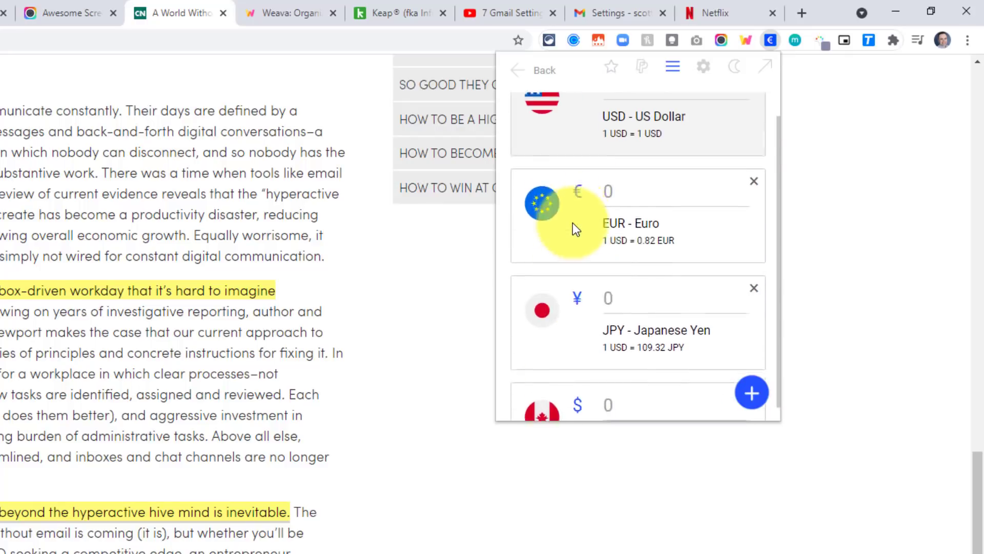
scroll(573, 222, "up", 1)
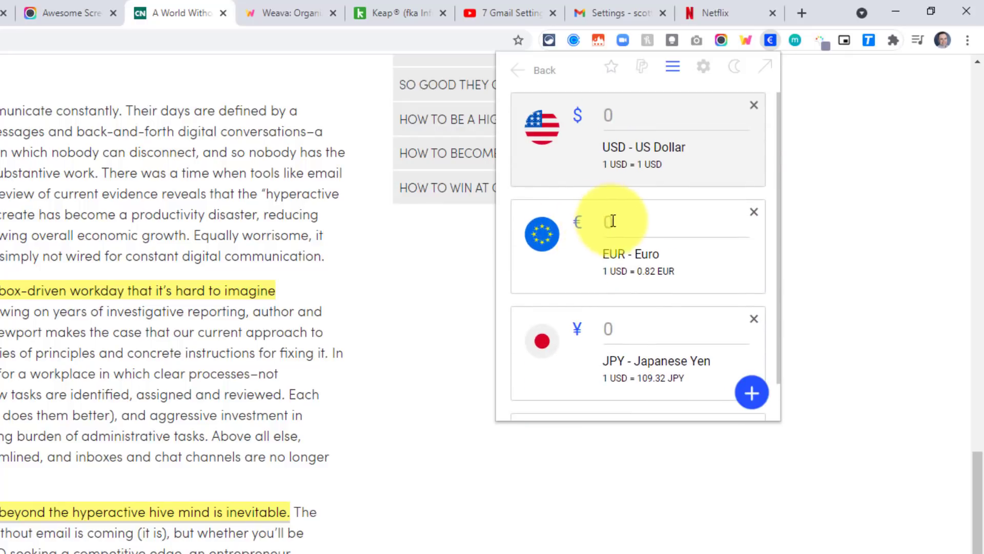
left_click(517, 73)
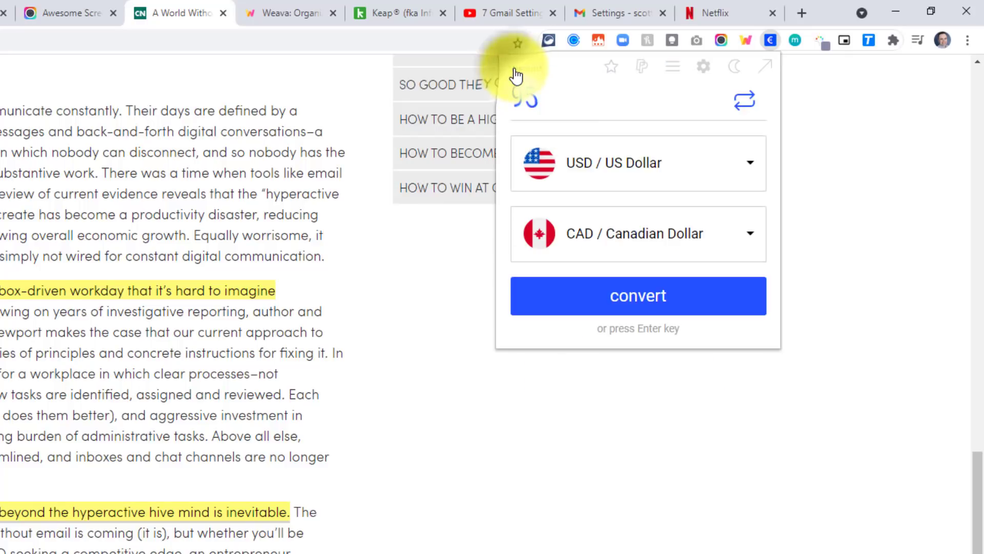
left_click(755, 109)
left_click(640, 303)
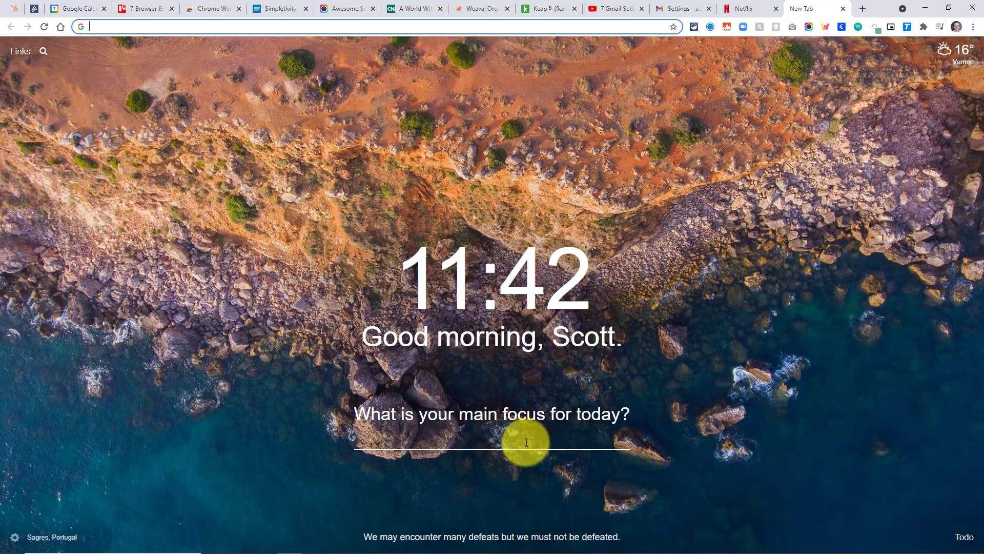
- Set today's Momentum main focus to 'Make a new video'
left_click(497, 440)
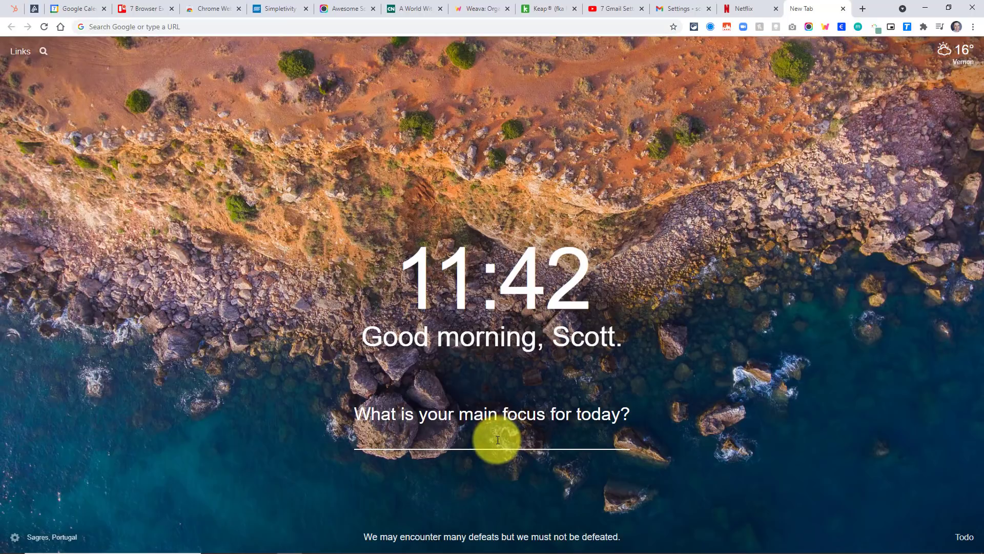
type("Make a new ")
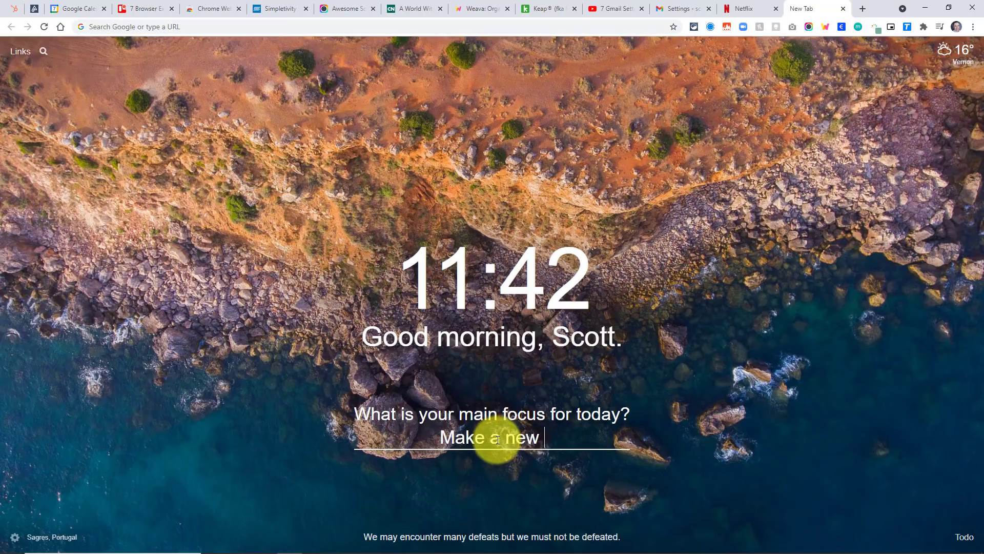
type("video")
key("Return")
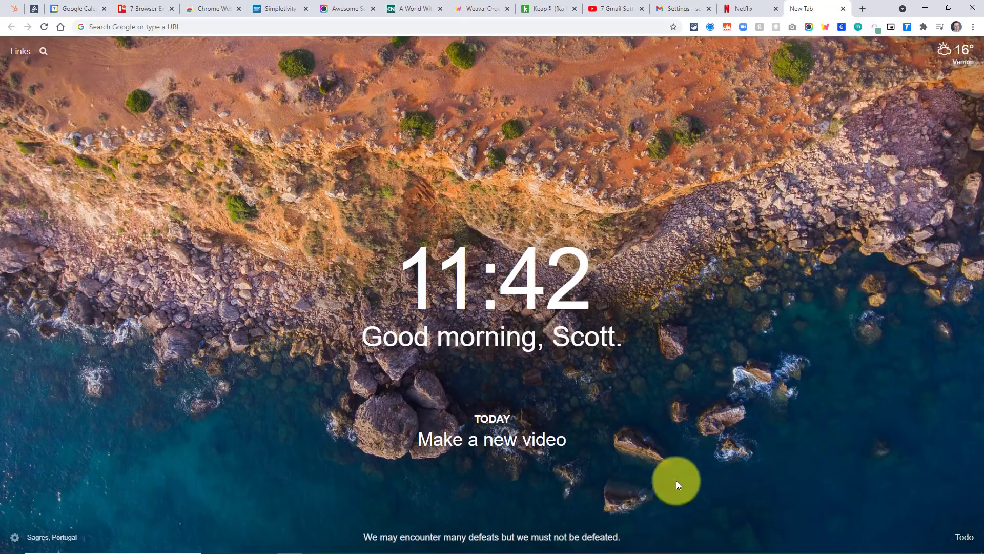
- Tick off 'Make a new video' as done and go to the Keap website
mouse_move(612, 399)
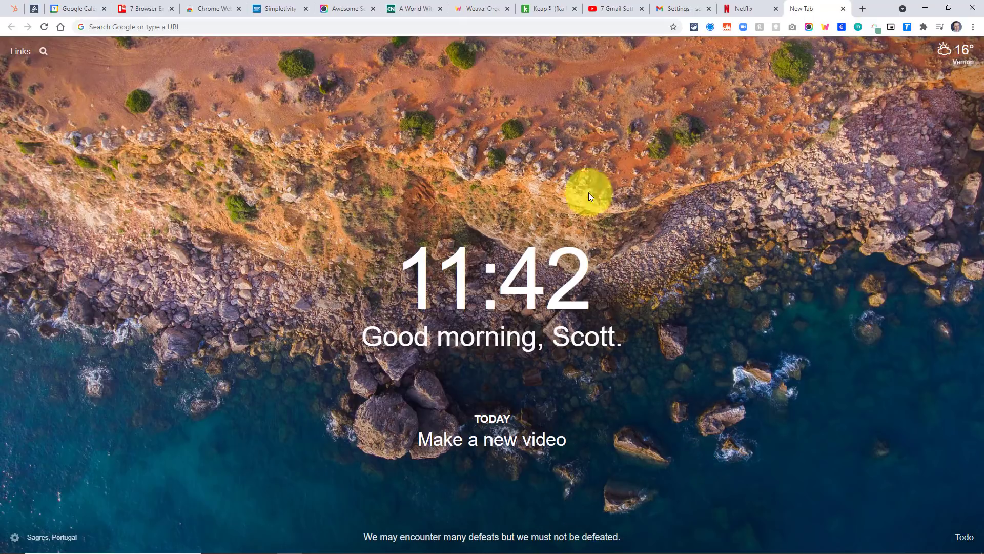
mouse_move(507, 446)
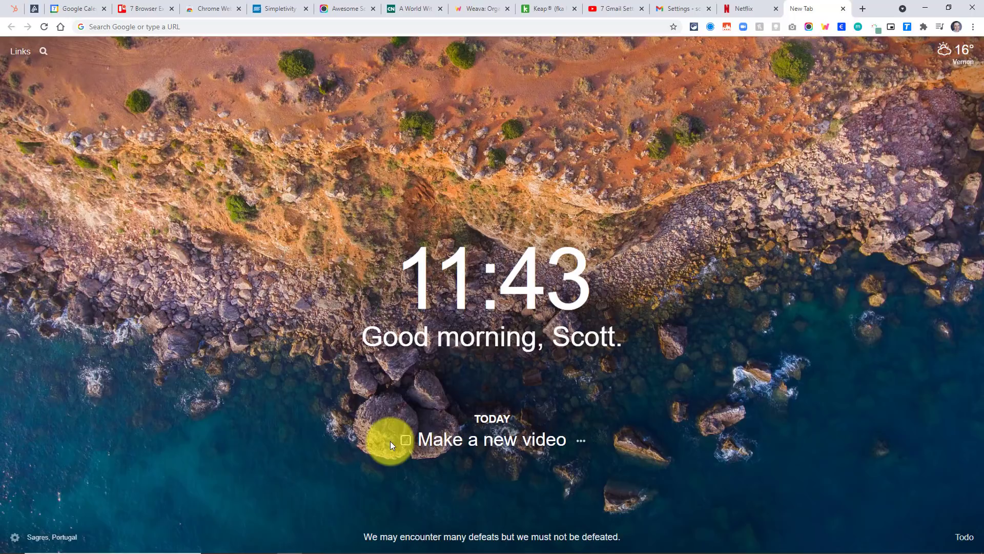
left_click(405, 440)
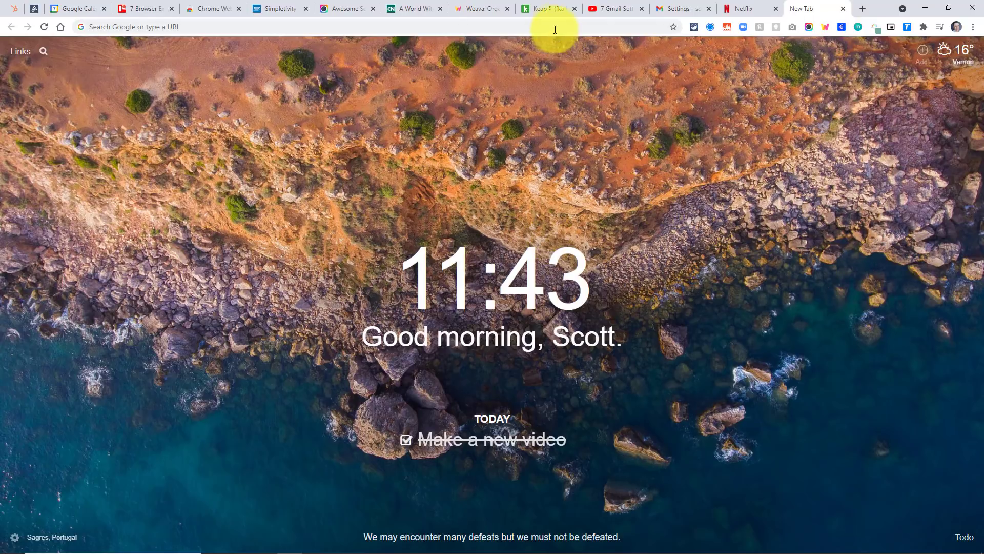
left_click(546, 9)
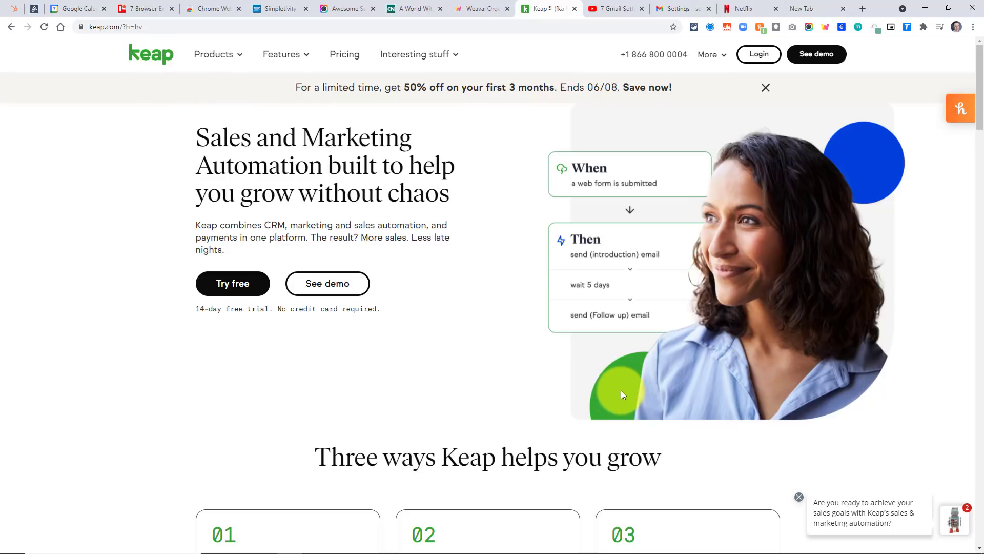
- Open GetColor and try a paler green in its colour picker
scroll(620, 389, "down", 3)
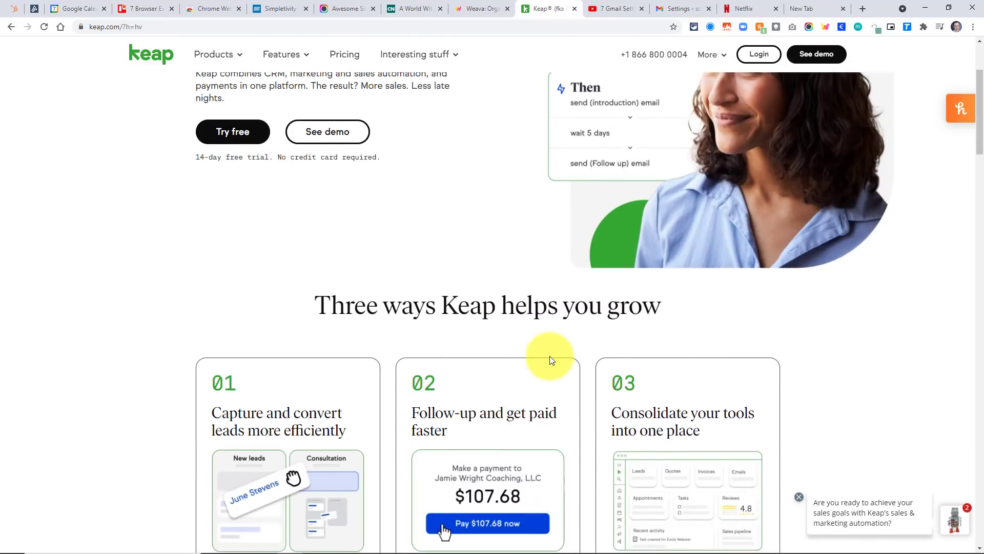
scroll(617, 409, "up", 3)
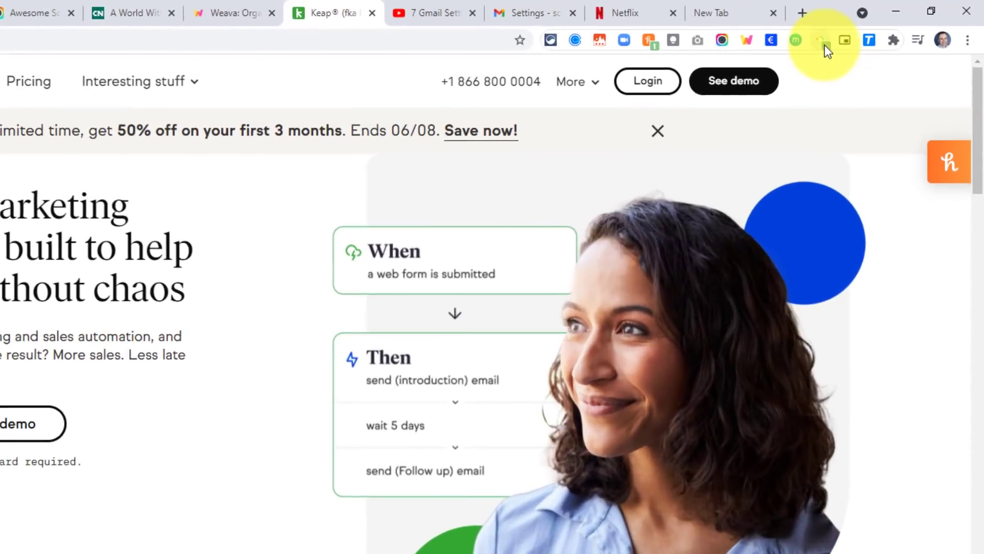
left_click(823, 42)
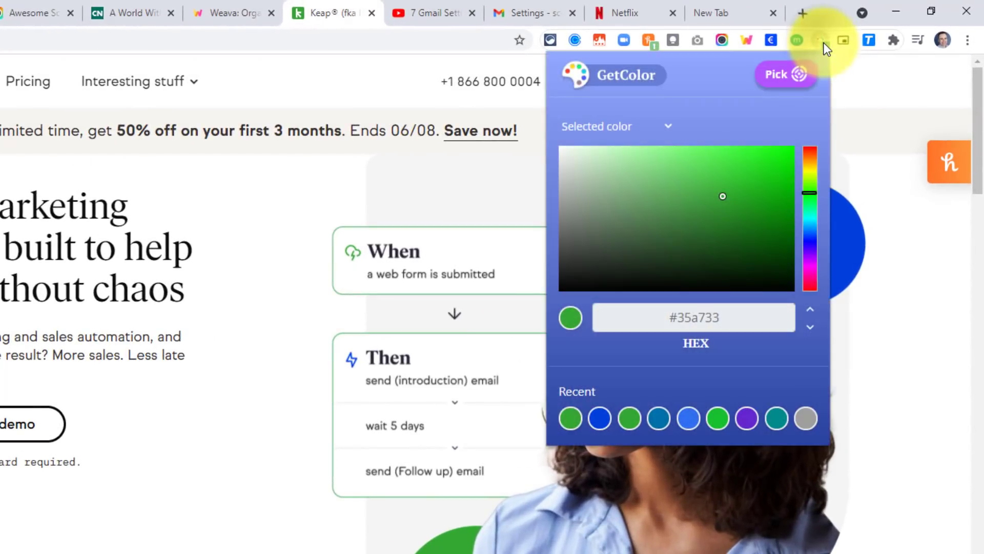
mouse_move(754, 181)
left_mouse_down()
mouse_move(758, 225)
mouse_move(738, 259)
mouse_move(666, 229)
mouse_move(630, 195)
left_mouse_up()
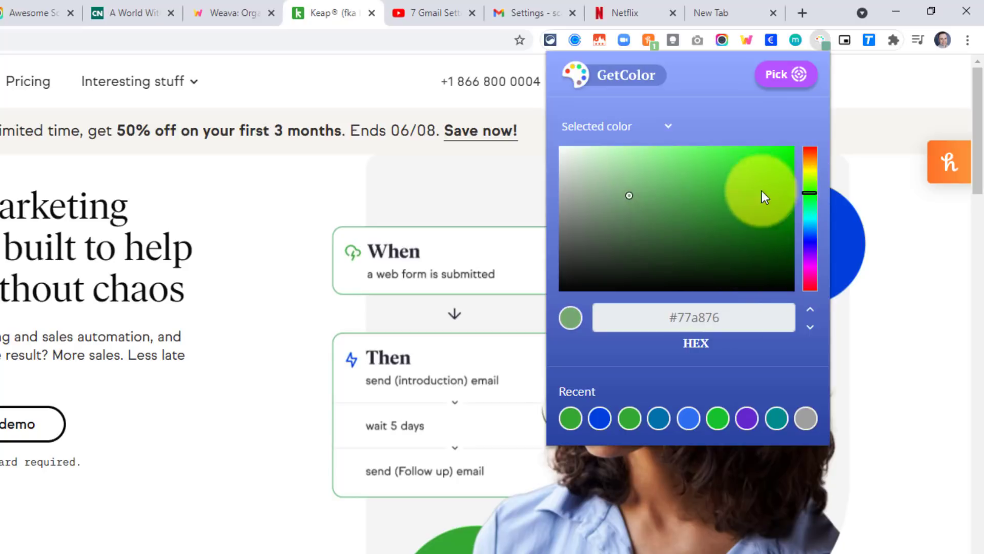
- Sample the Keap circle's green and copy its hex code #35a733
left_click(778, 77)
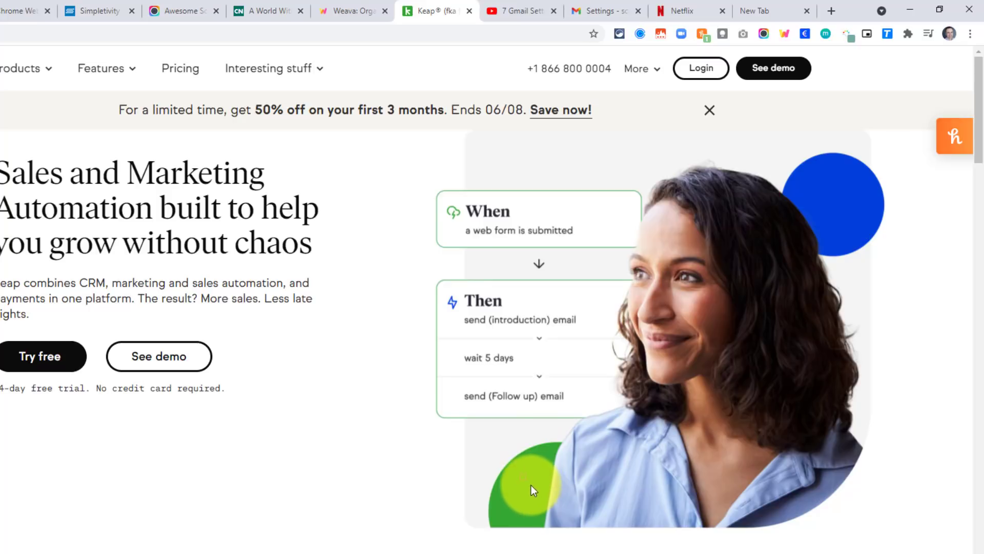
left_click(529, 488)
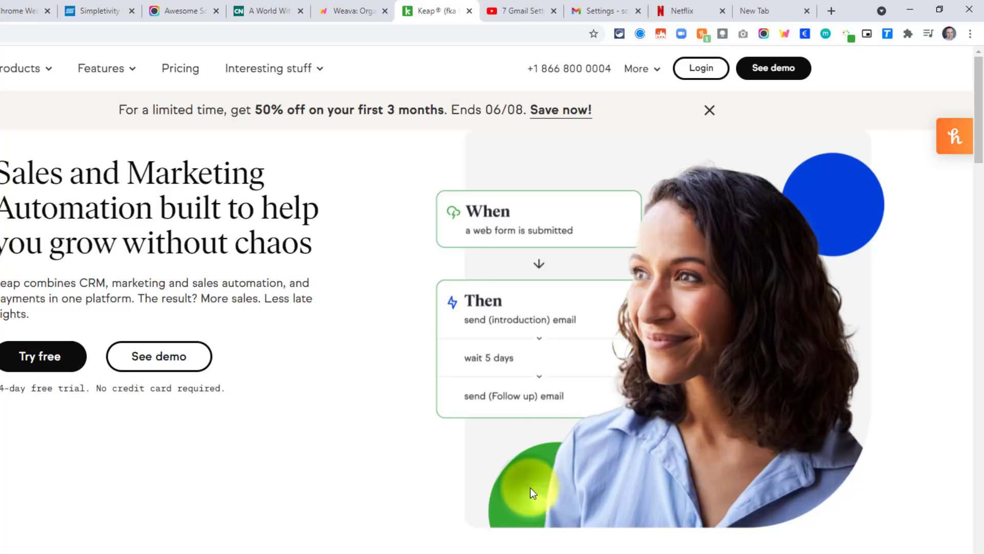
left_click(847, 34)
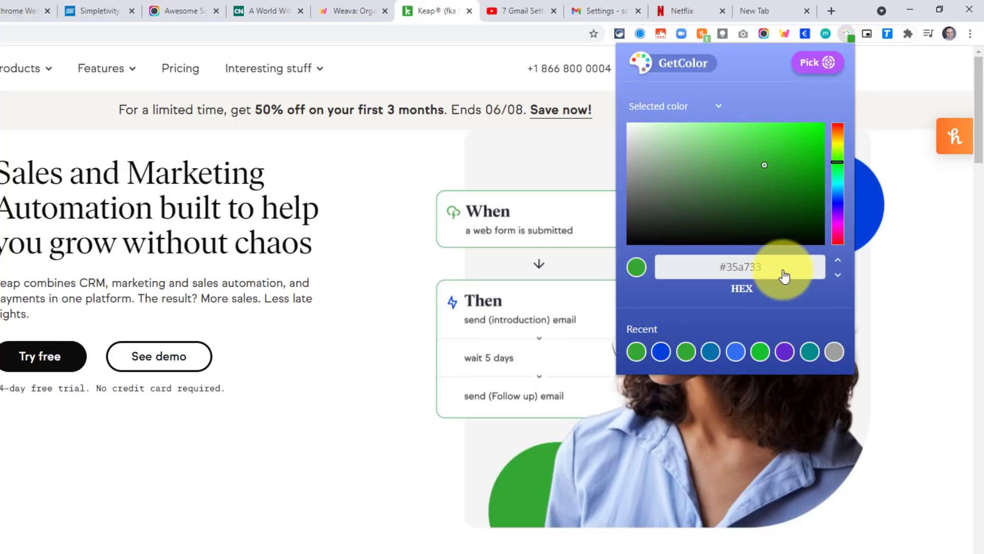
left_click(734, 272)
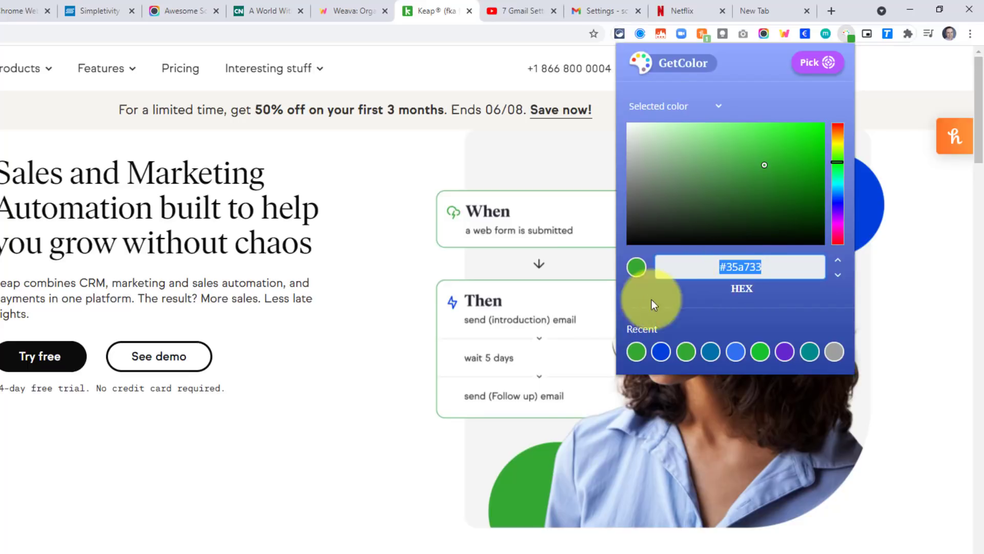
key("Escape")
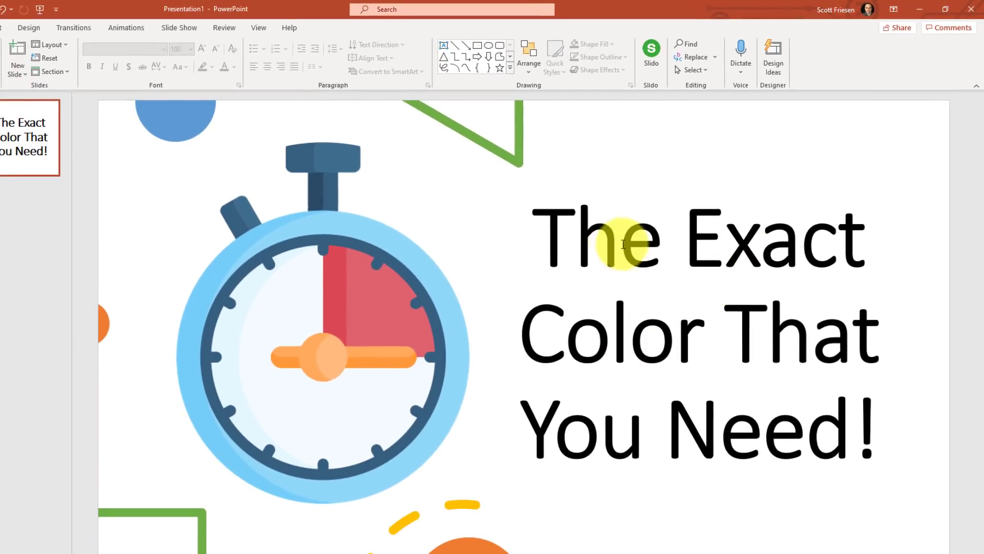
- Color the title 'The Exact Color That You Need!' with custom hex #35a733, then return to Chrome's Keap page
left_click(578, 241)
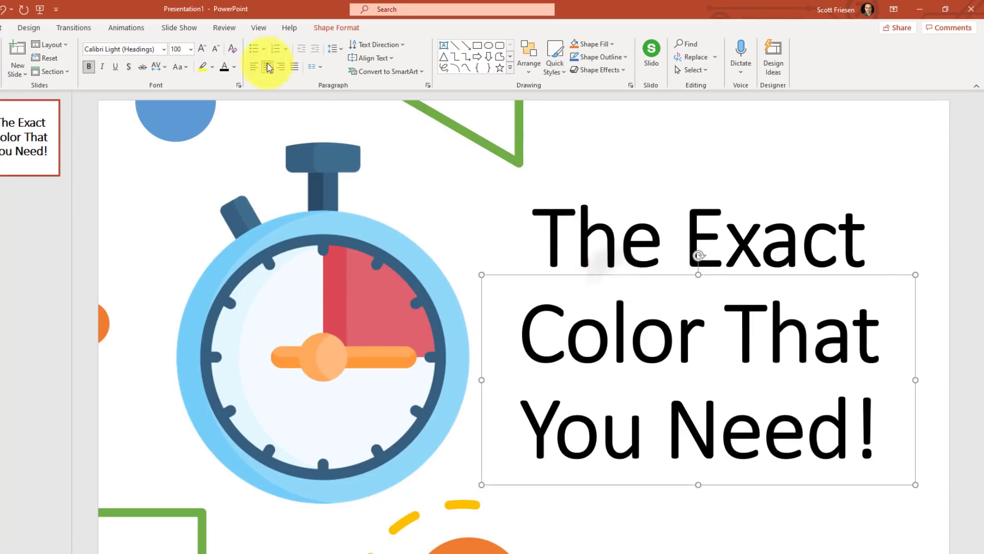
left_click(234, 67)
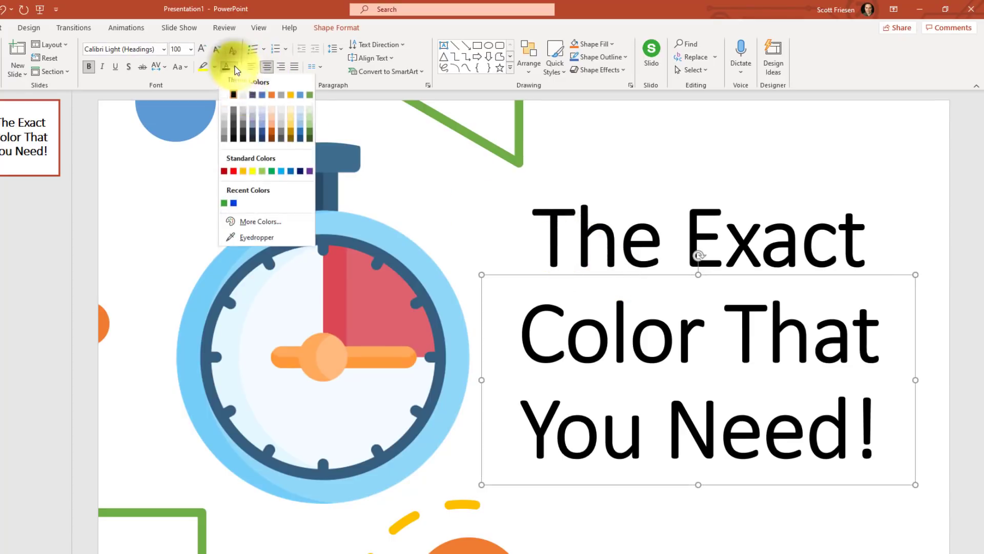
left_click(254, 222)
left_click(413, 221)
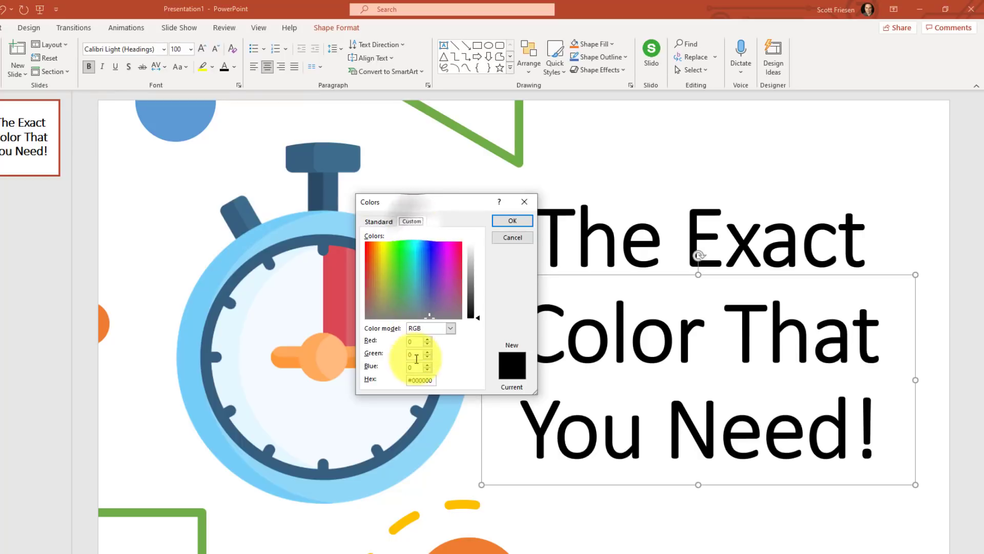
type("#35a733")
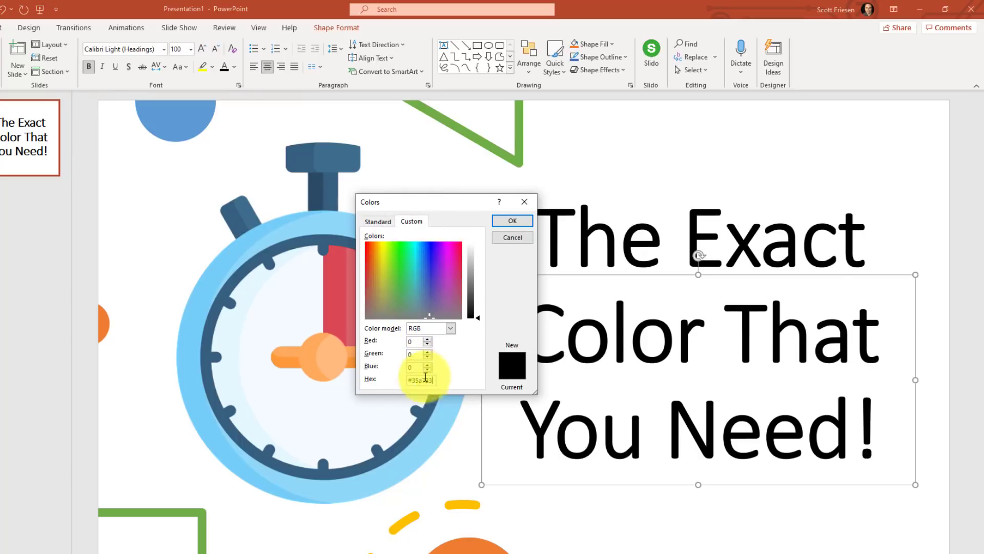
left_click(513, 221)
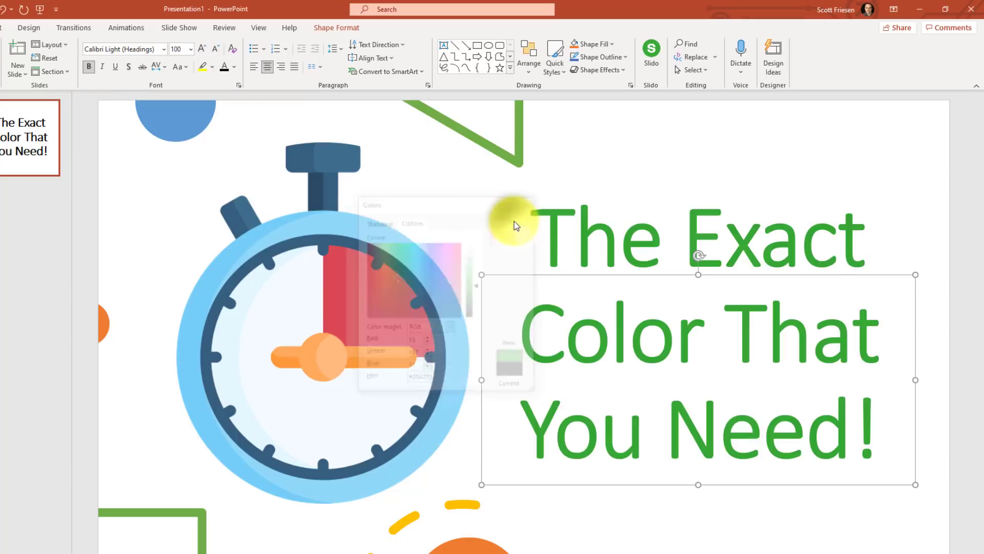
left_click(963, 216)
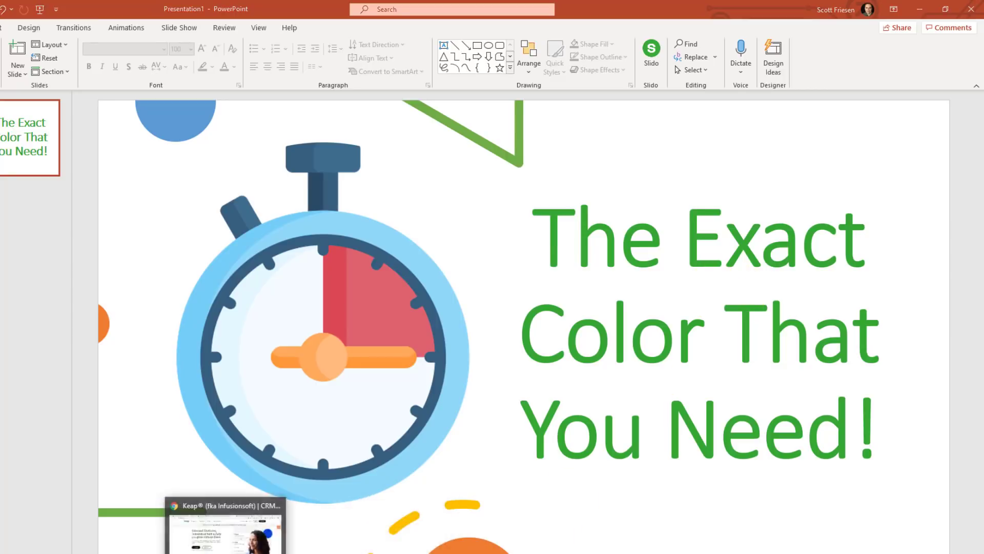
left_click(246, 528)
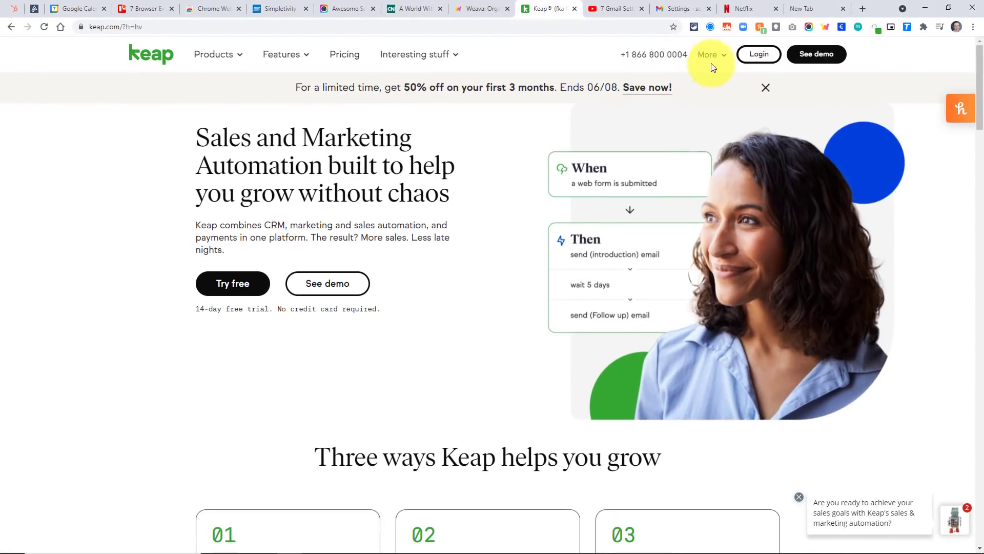
- Switch between the 7 Gmail Settings YouTube video and the live Gmail Settings tab
left_click(613, 9)
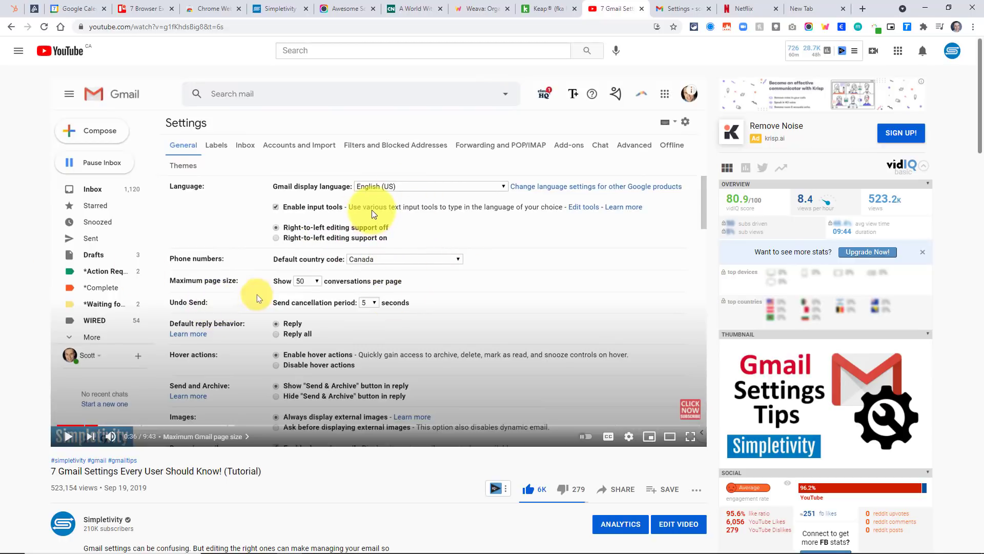
left_click(672, 5)
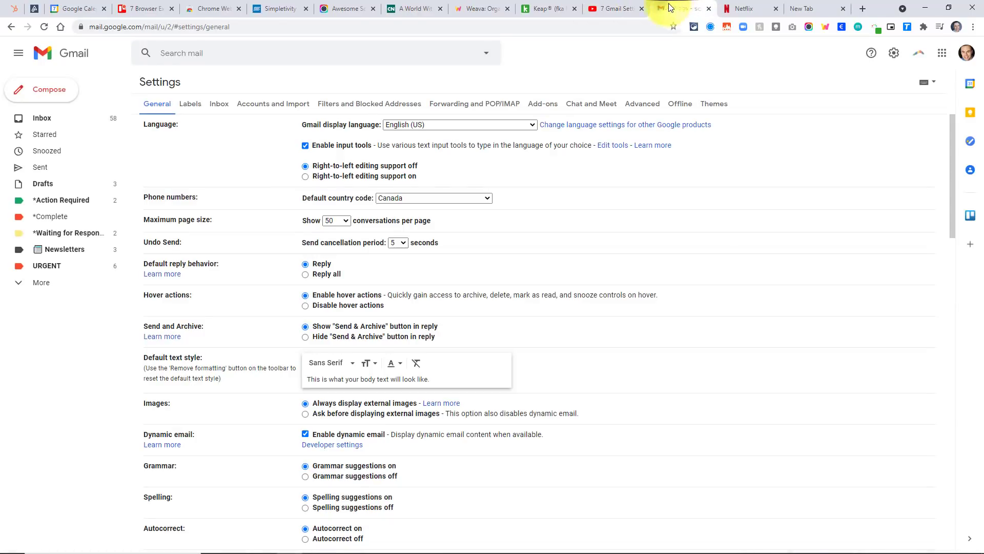
left_click(614, 8)
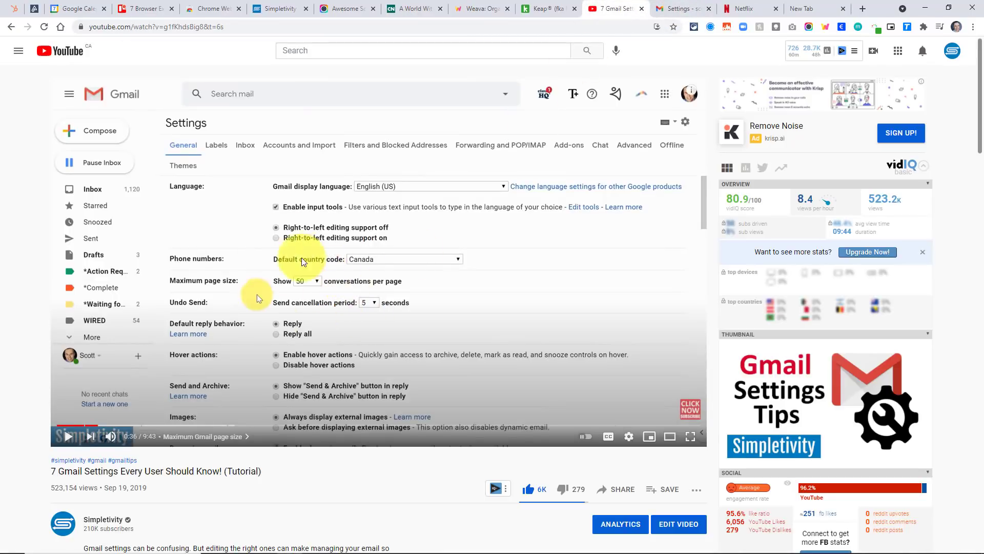
left_click(675, 9)
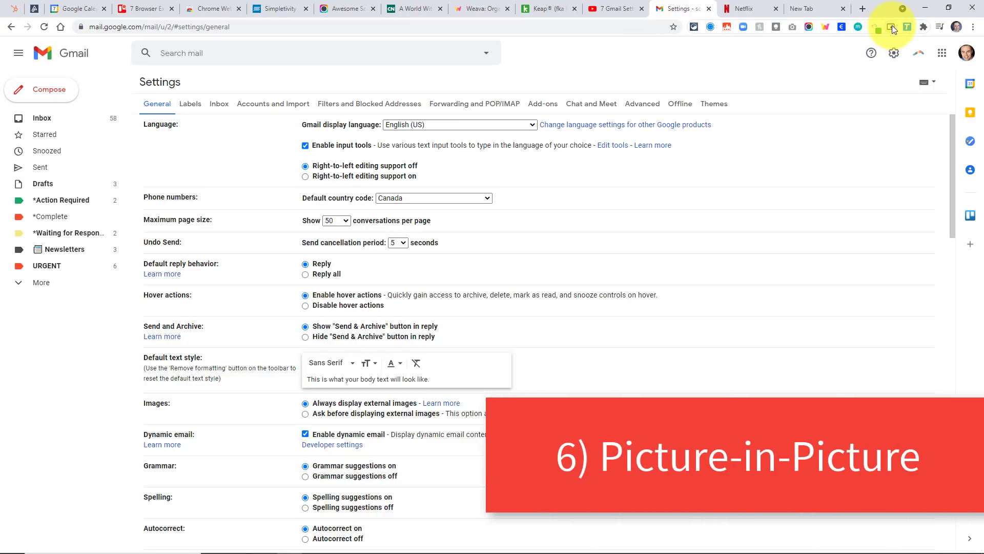
left_click(622, 7)
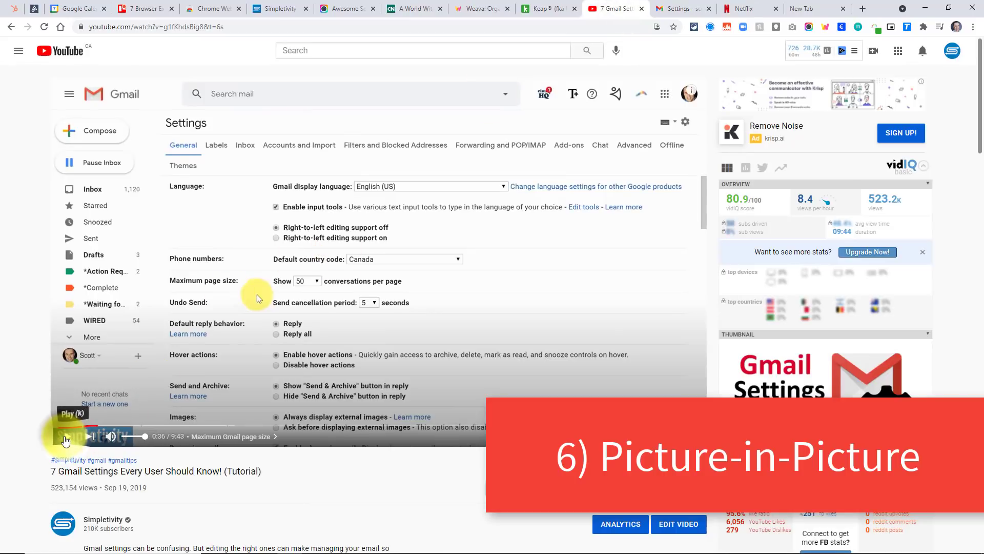
- Play and pause the 7 Gmail Settings video, then pop it out into picture-in-picture
left_click(66, 439)
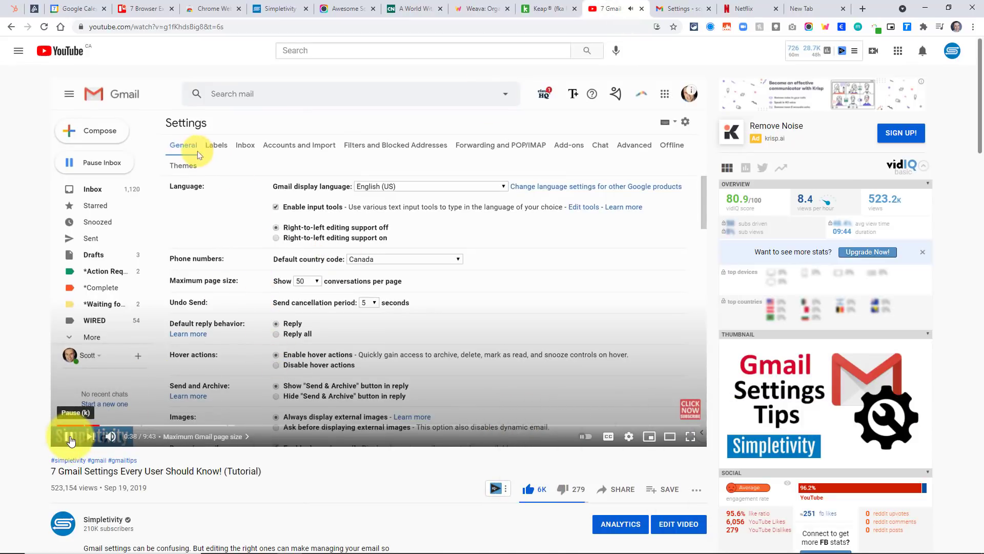
left_click(70, 440)
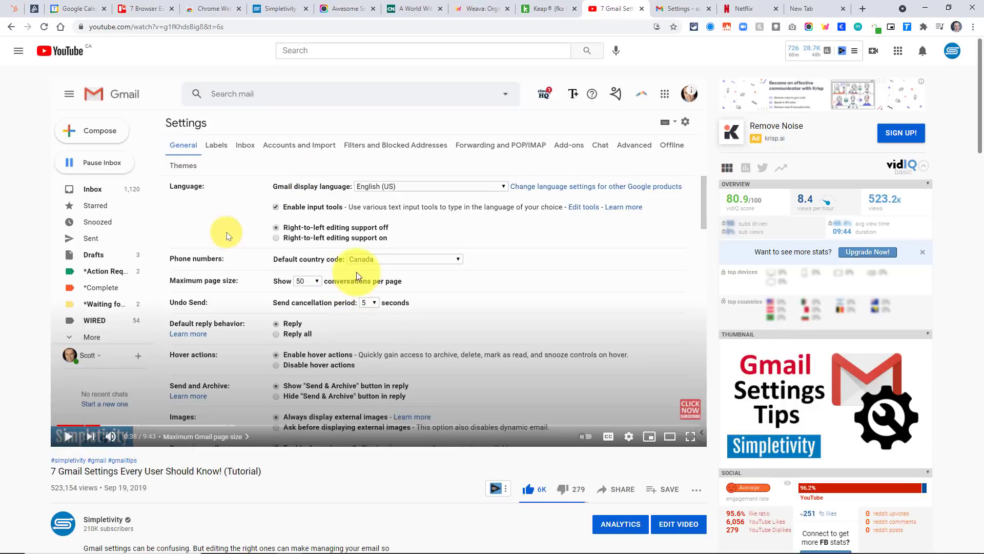
left_click(892, 26)
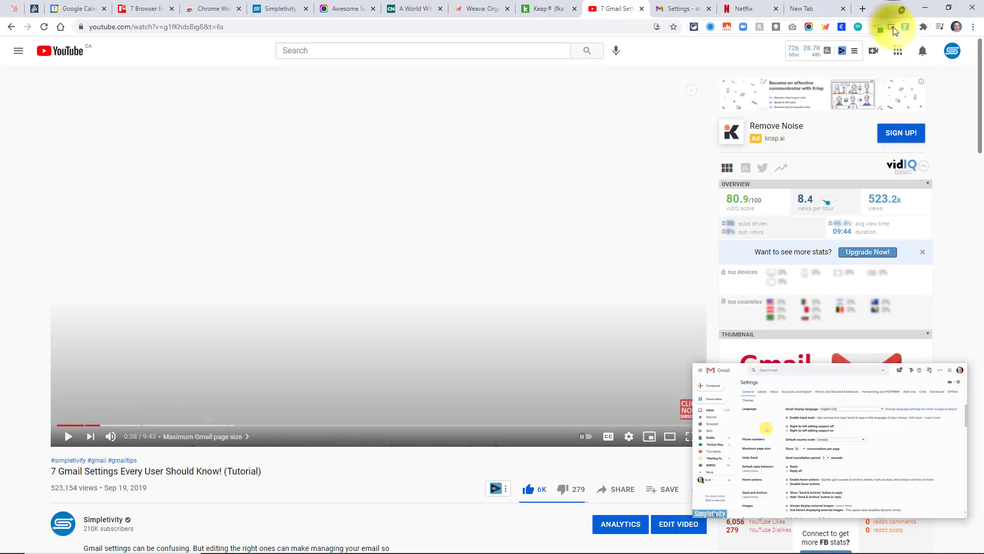
mouse_move(806, 411)
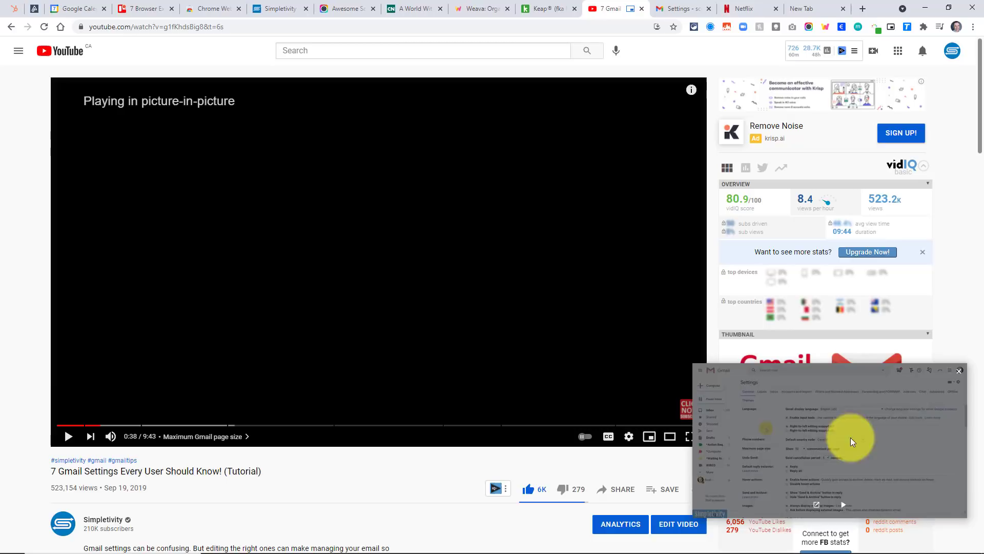
- Over the Gmail Settings page, resize the floating picture-in-picture video by dragging its corner
left_click(676, 8)
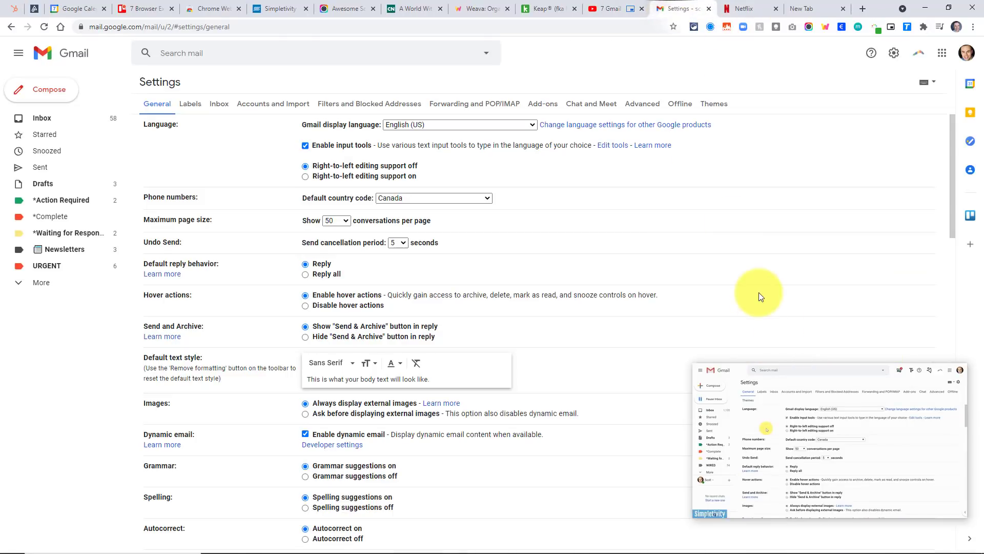
mouse_move(855, 496)
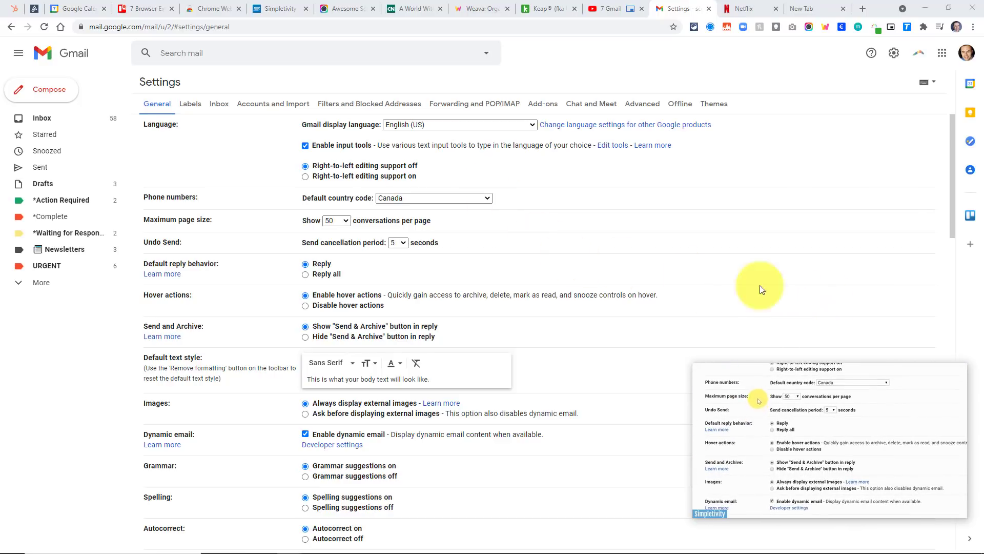
mouse_move(854, 446)
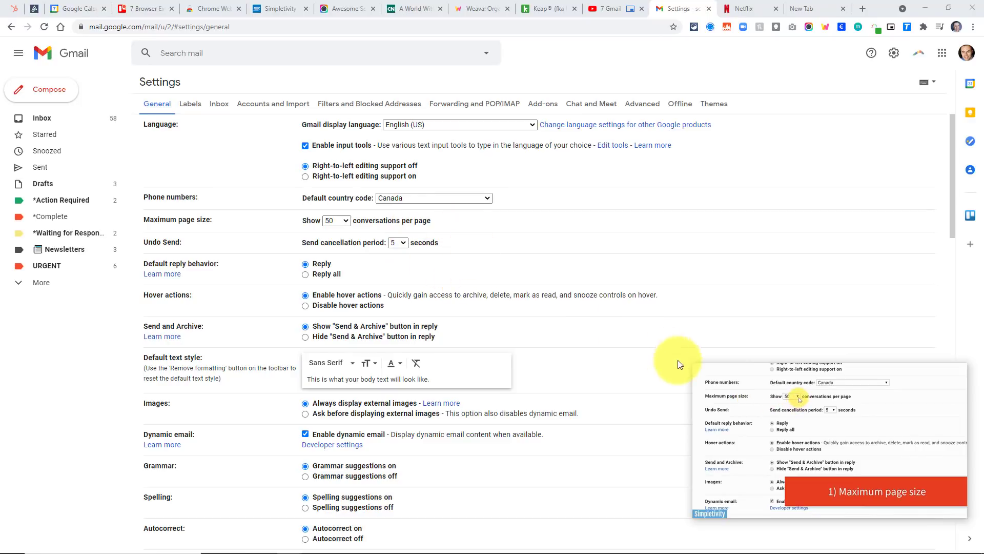
left_click_drag(694, 362, 631, 316)
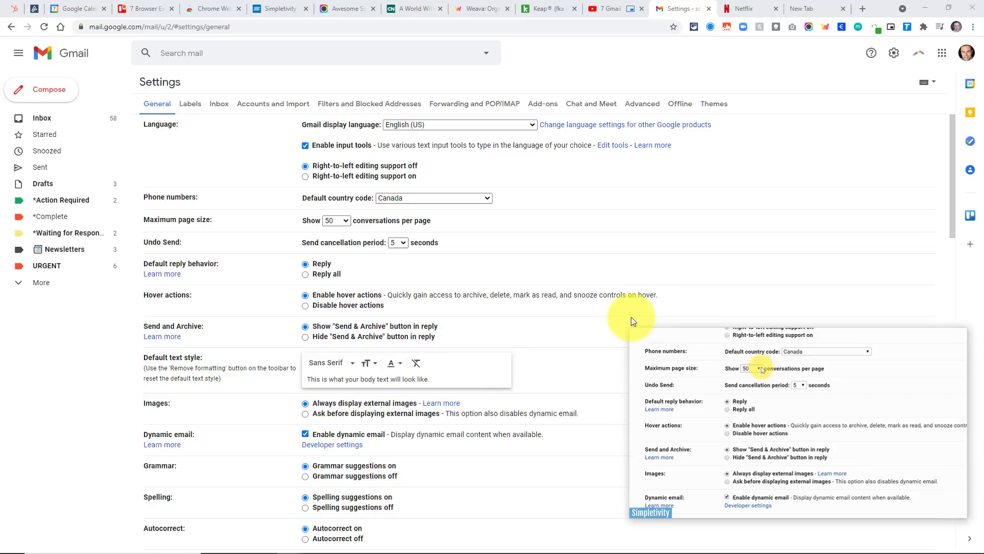
- Close the floating picture-in-picture video
mouse_move(823, 502)
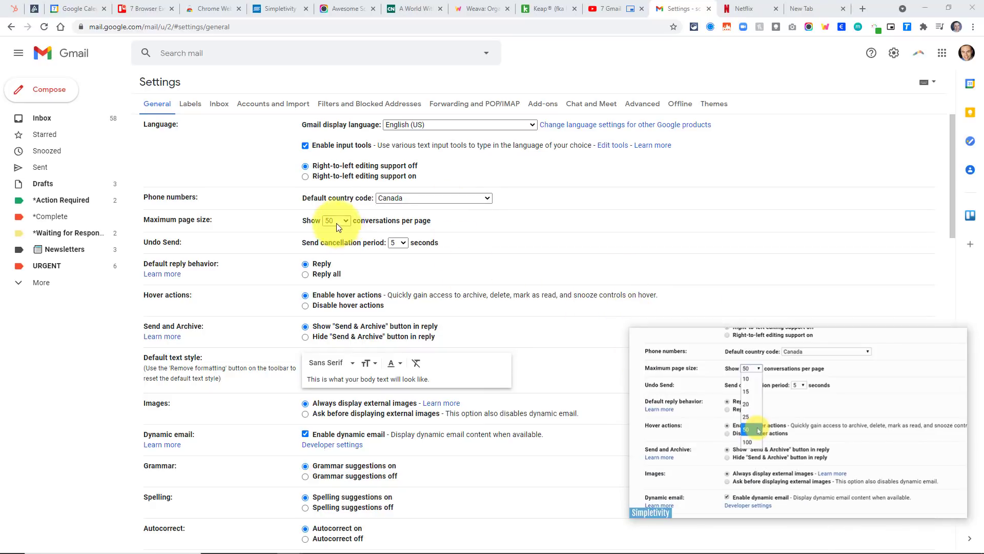
mouse_move(774, 480)
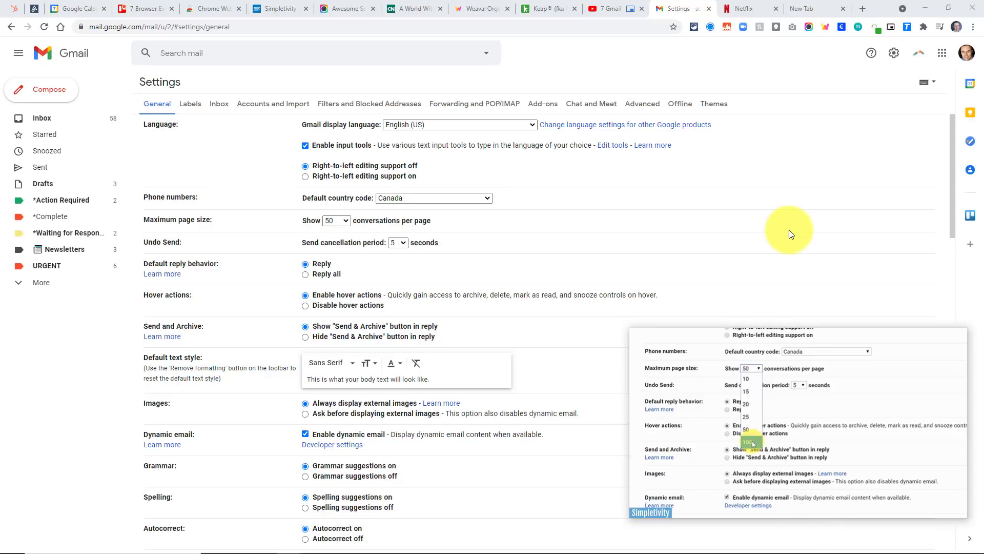
mouse_move(777, 390)
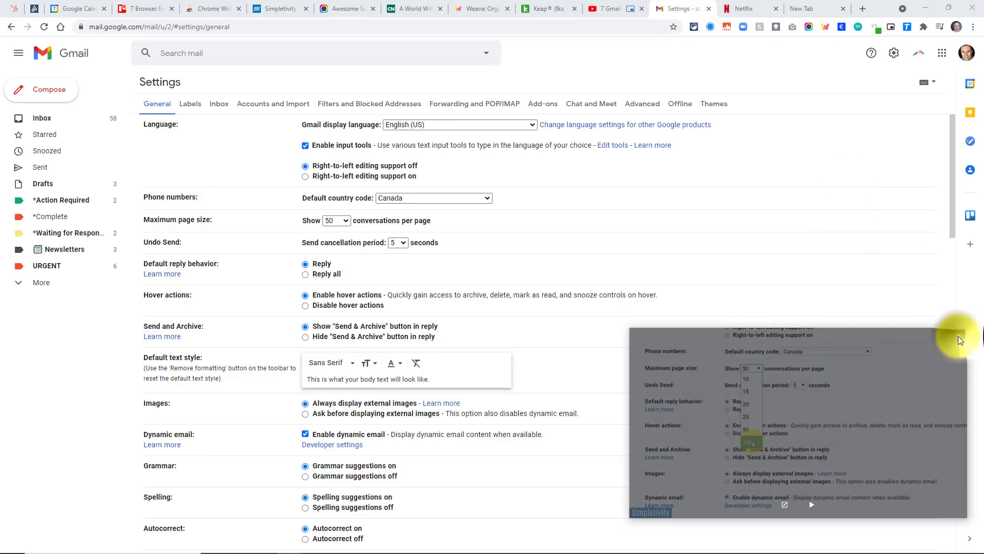
left_click(958, 337)
- On the Netflix browse page, scroll through the rows to review Trim's IMDB score badges
left_click(745, 8)
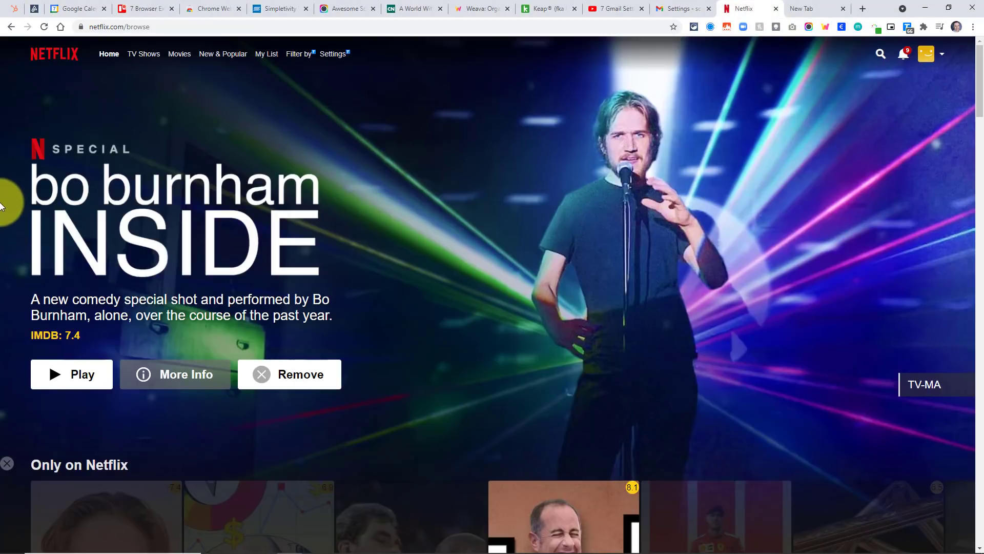
scroll(1, 206, "down", 10)
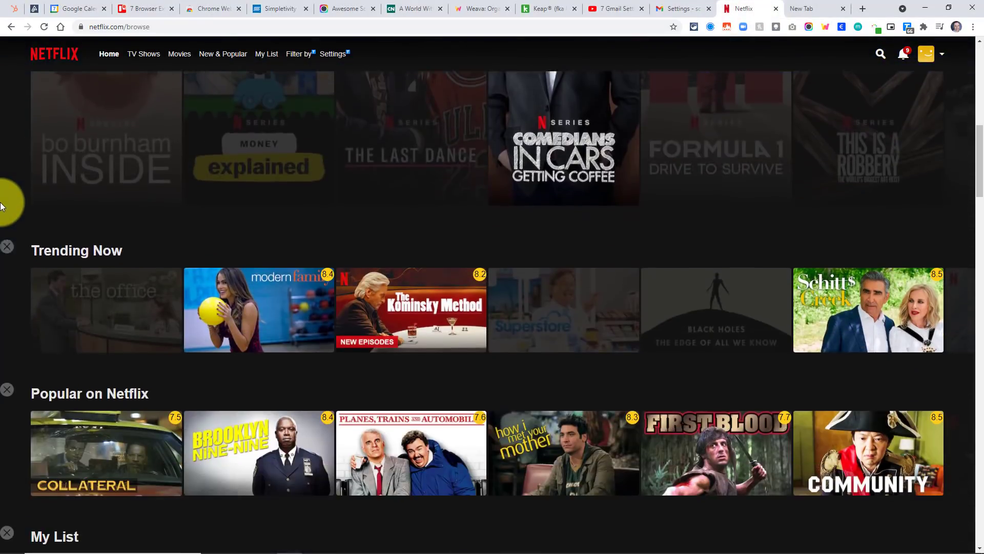
scroll(2, 205, "down", 13)
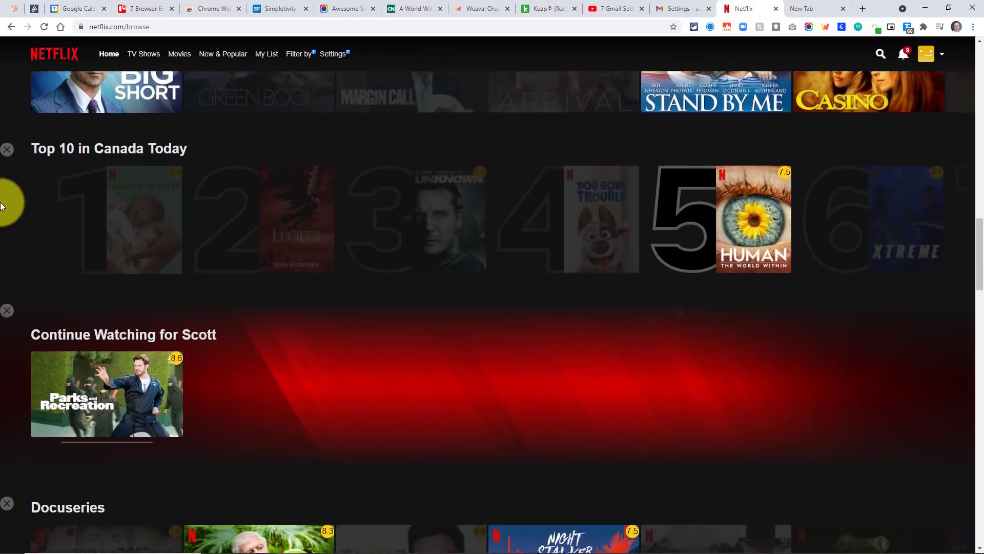
scroll(1, 205, "down", 7)
scroll(1, 205, "up", 11)
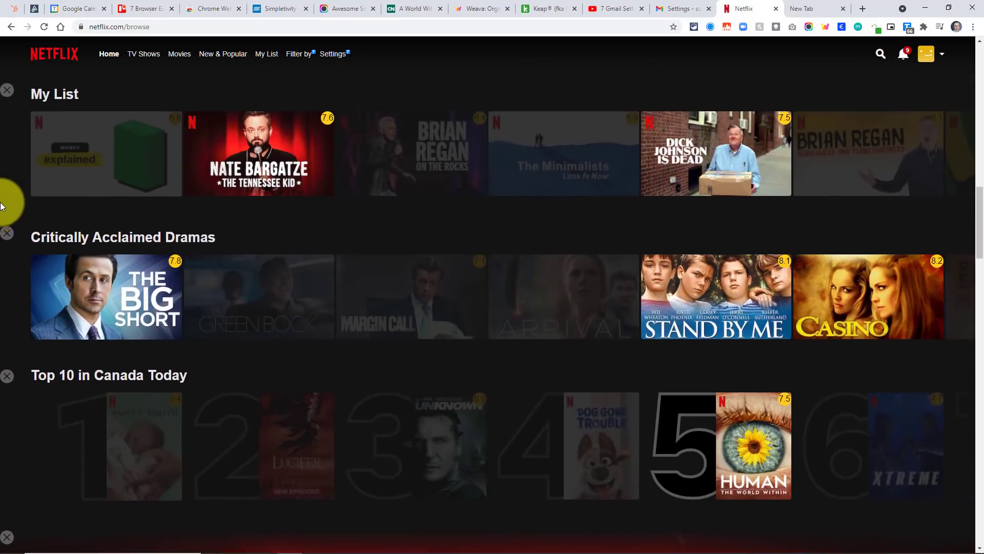
scroll(1, 205, "up", 10)
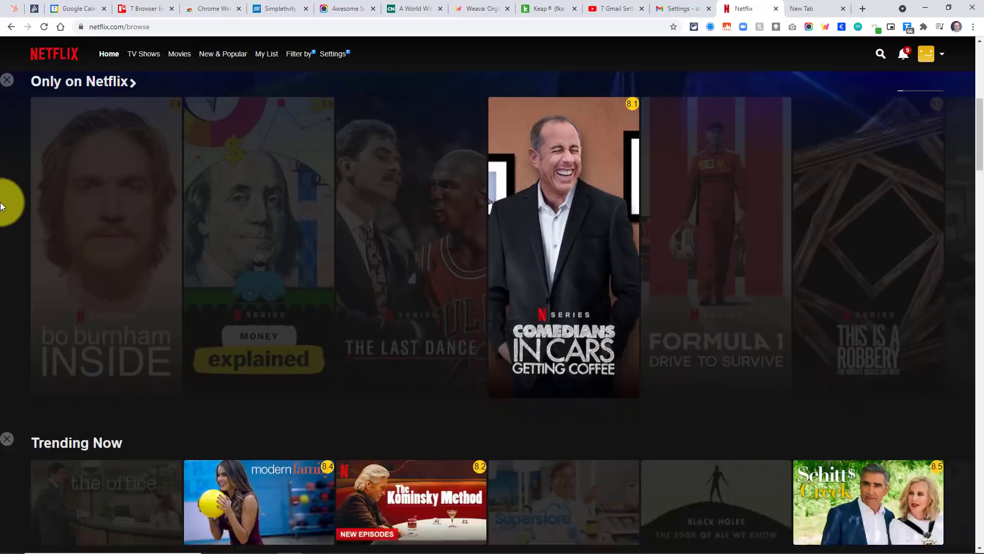
scroll(1, 205, "up", 7)
scroll(1, 205, "down", 2)
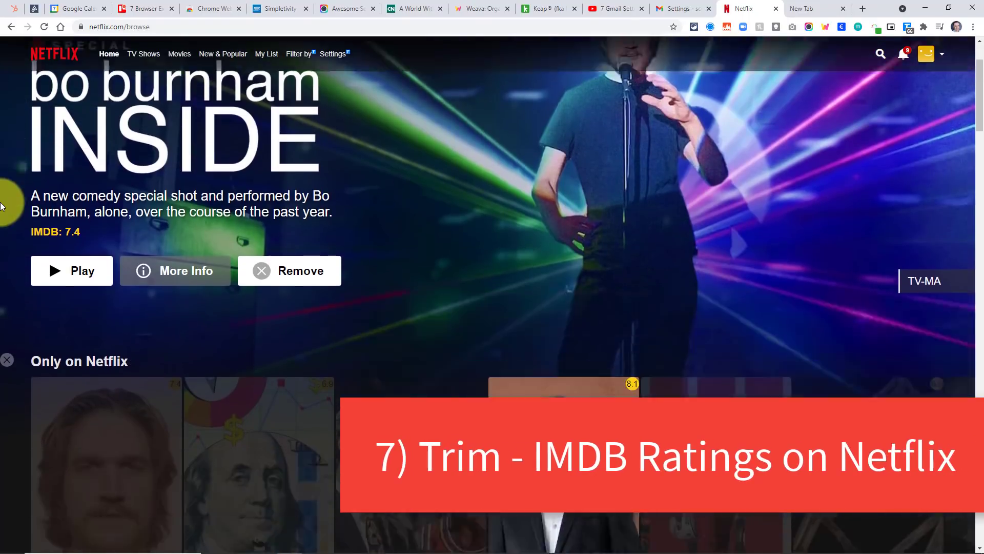
scroll(1, 205, "down", 15)
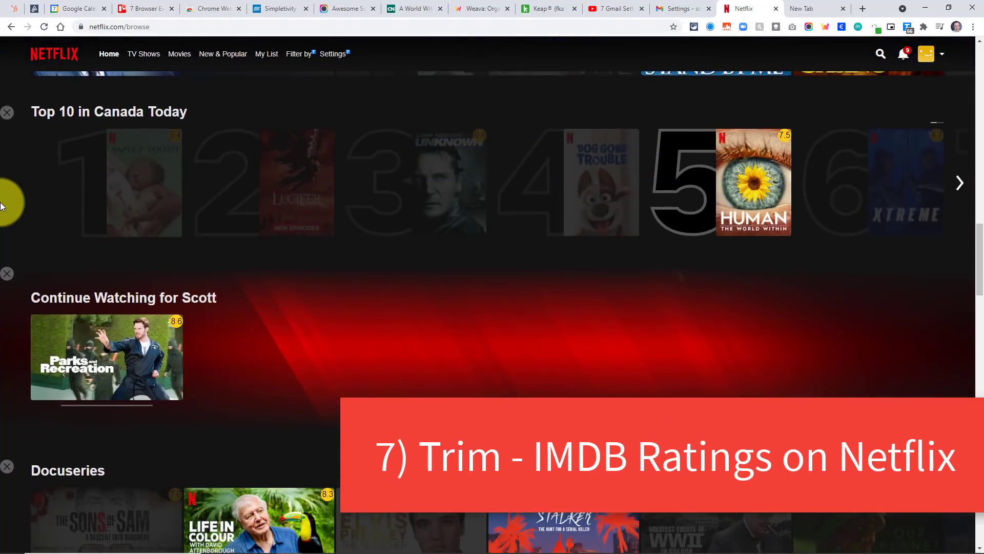
scroll(2, 205, "down", 2)
scroll(1, 205, "up", 12)
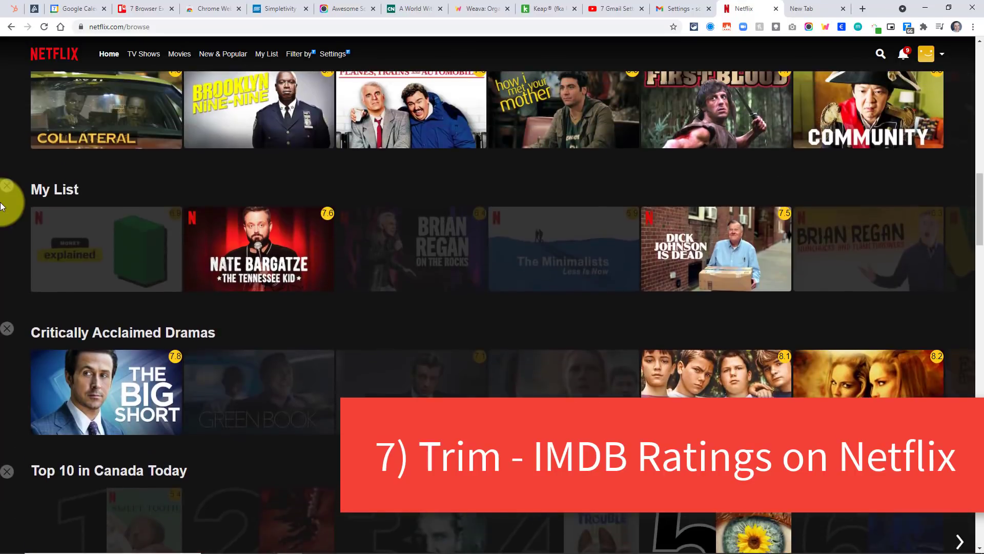
scroll(1, 205, "up", 2)
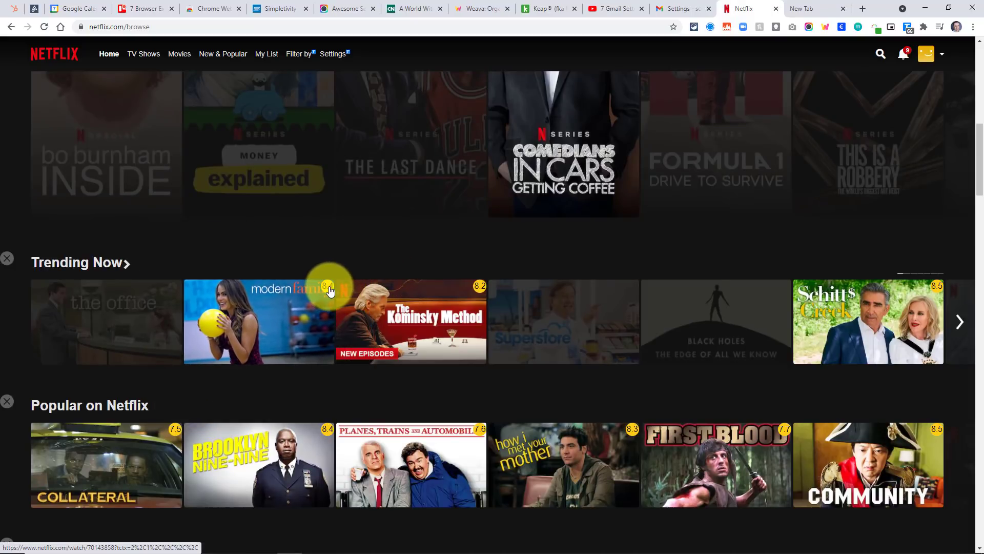
- Inspect a few individual titles and their IMDB badges across the rows
mouse_move(464, 300)
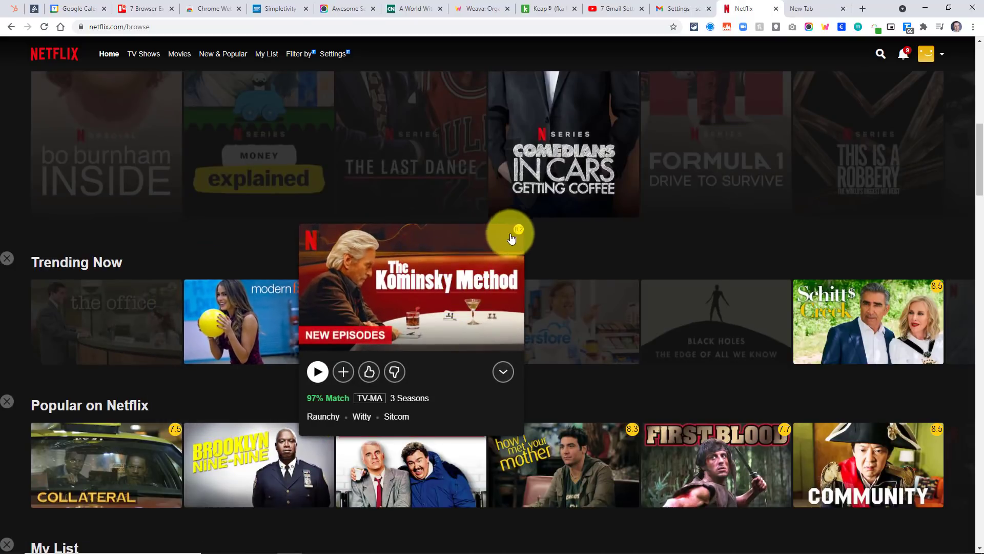
mouse_move(275, 305)
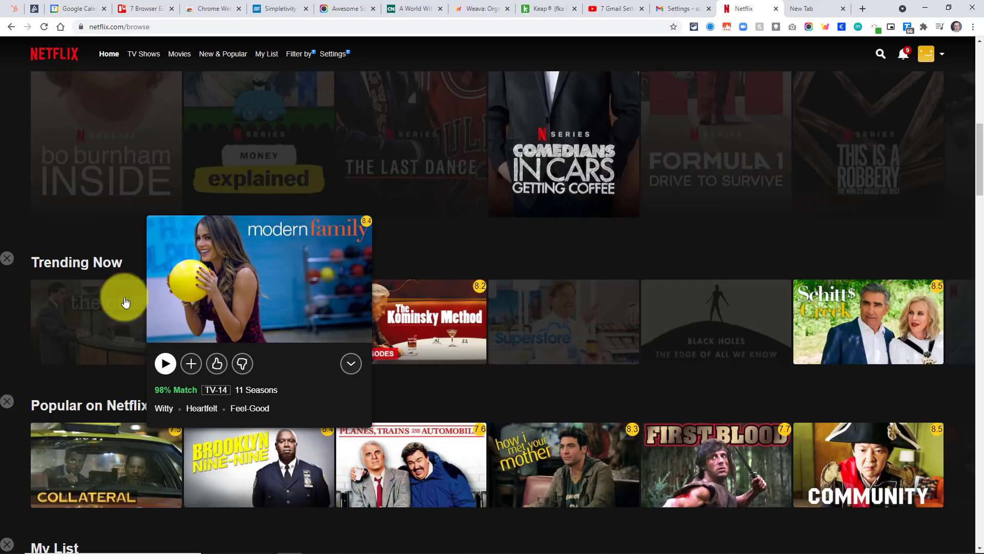
scroll(2, 272, "up", 10)
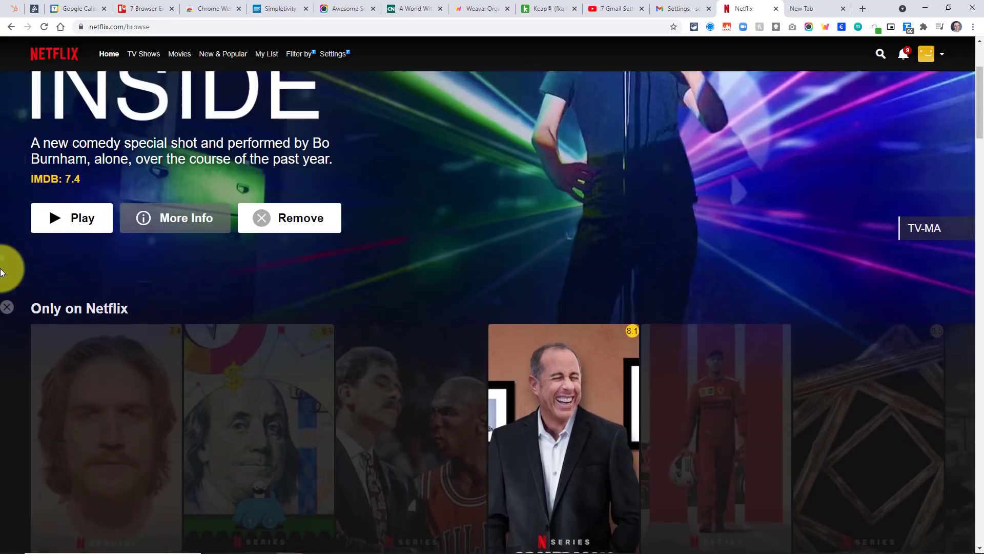
scroll(2, 272, "down", 5)
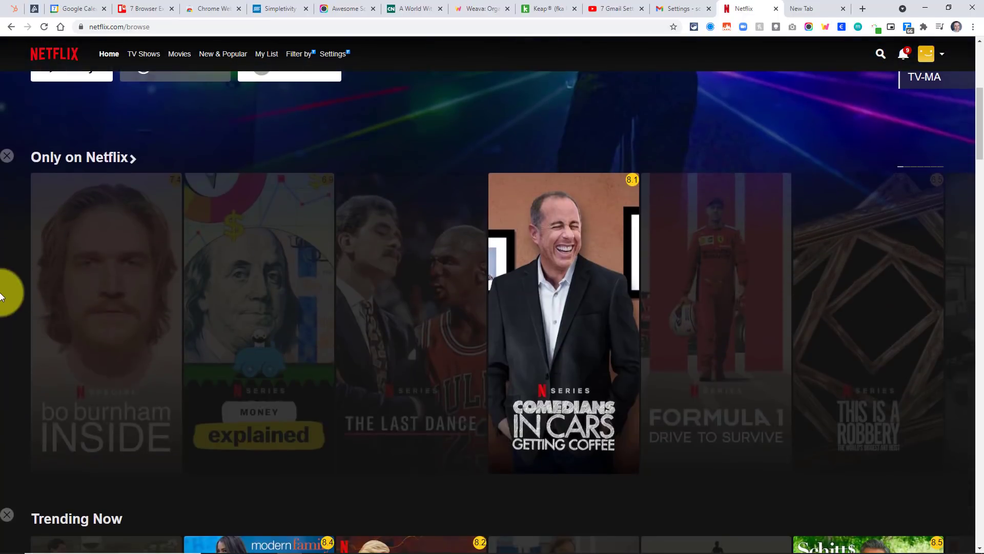
scroll(2, 277, "down", 7)
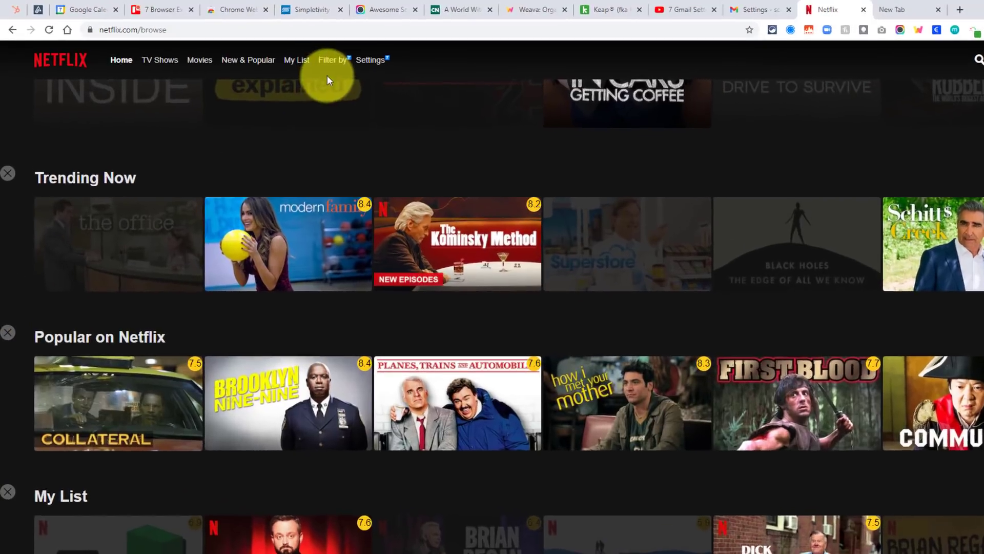
- Raise the minimum IMDB rating filter to 7.8 and check the faded titles
left_click(327, 77)
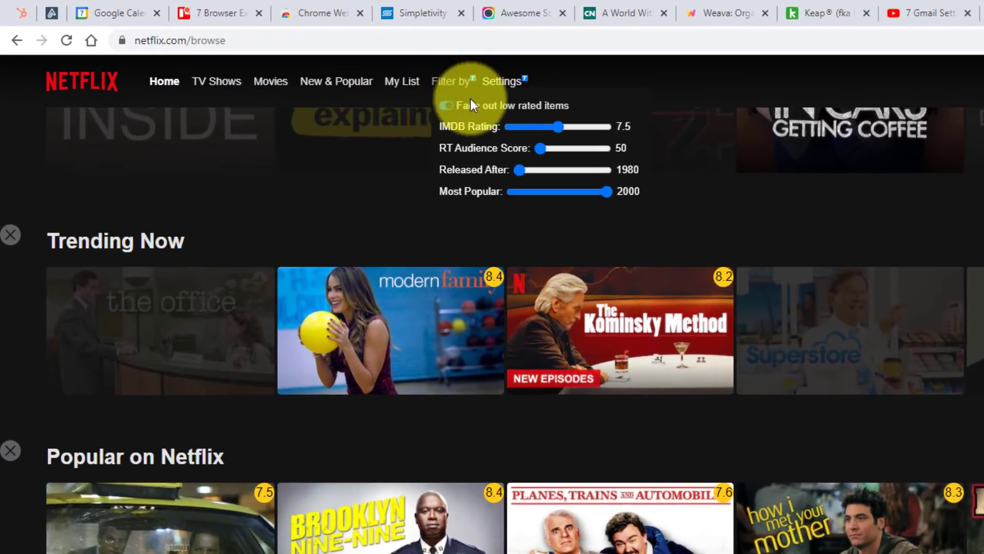
left_click_drag(558, 125, 565, 128)
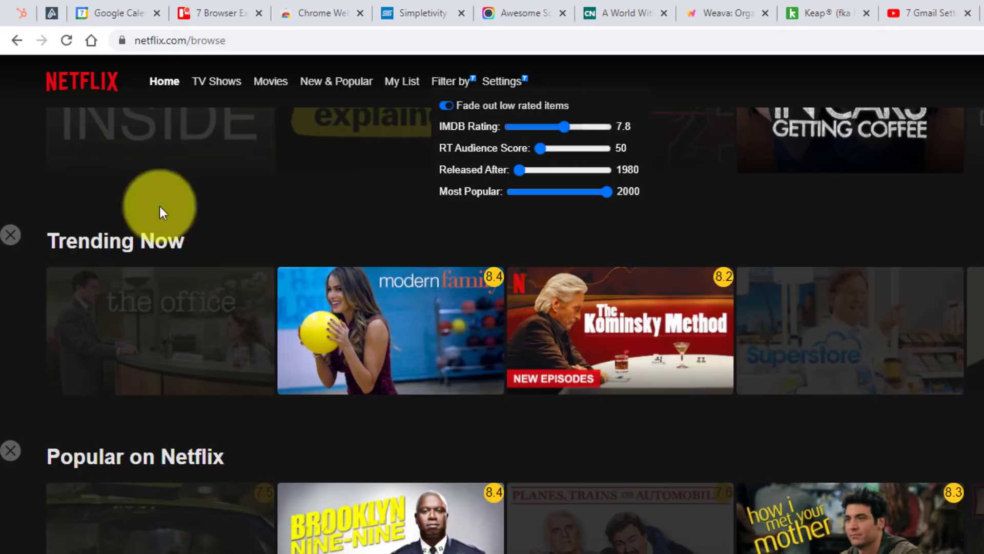
scroll(2, 310, "down", 20)
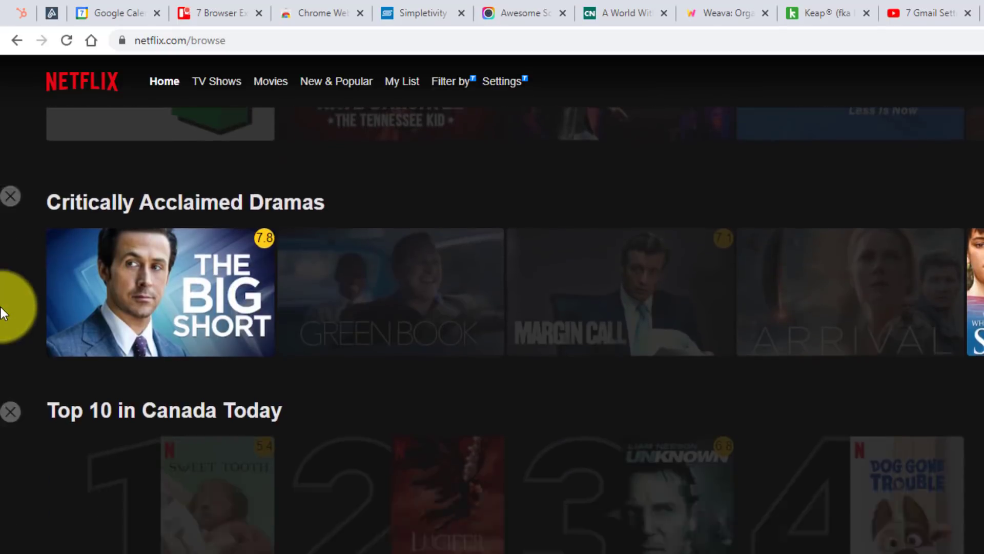
scroll(2, 313, "down", 18)
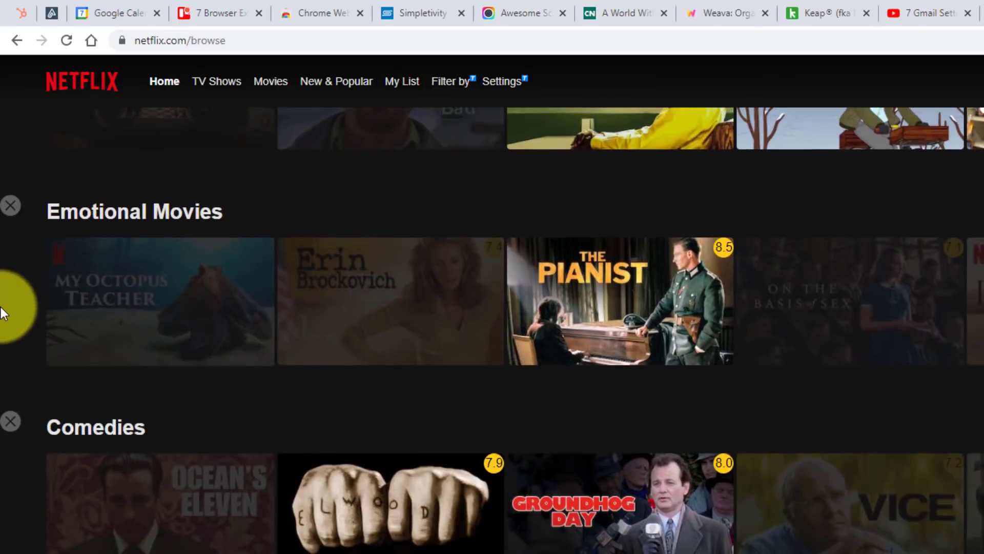
scroll(2, 313, "down", 5)
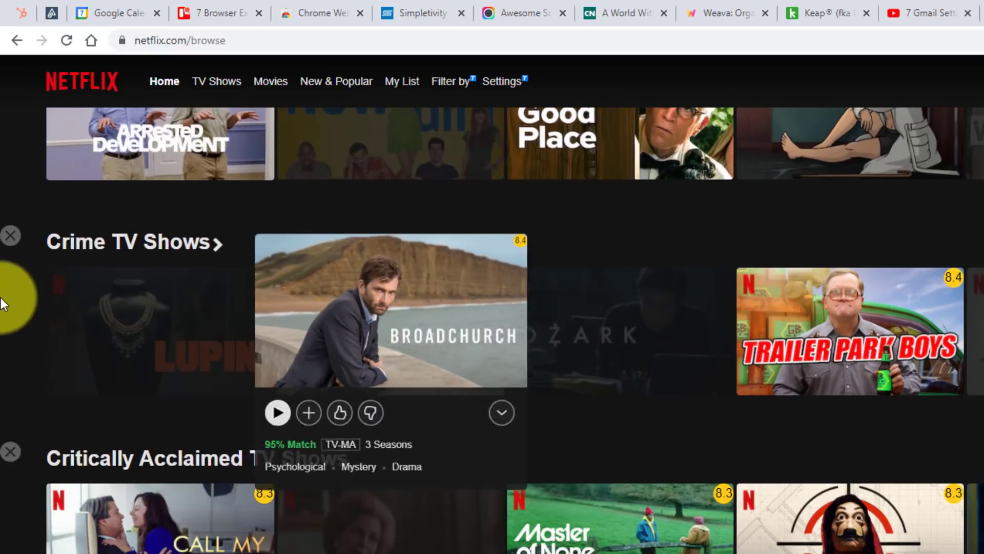
- Set the Released After filter to 2000
left_click(460, 89)
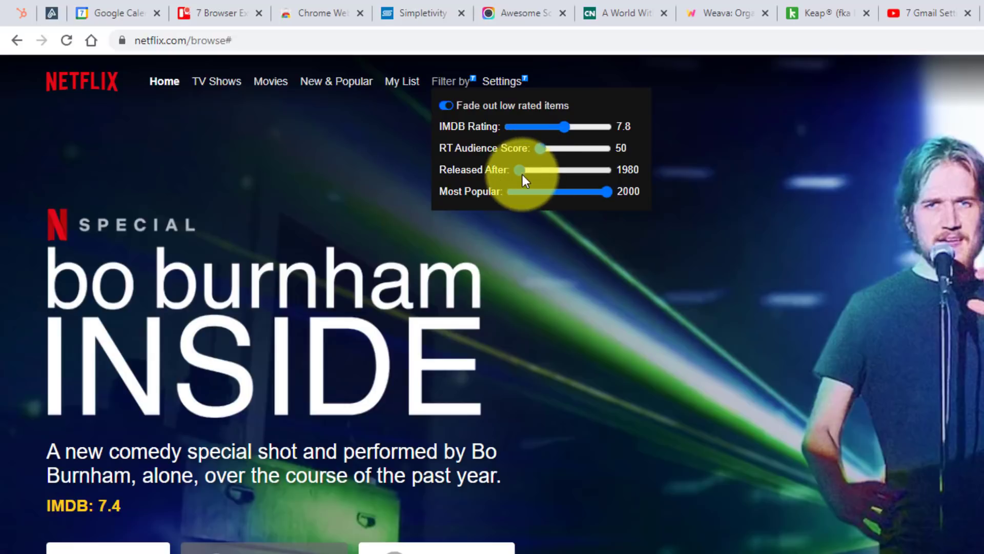
left_click_drag(520, 174, 564, 176)
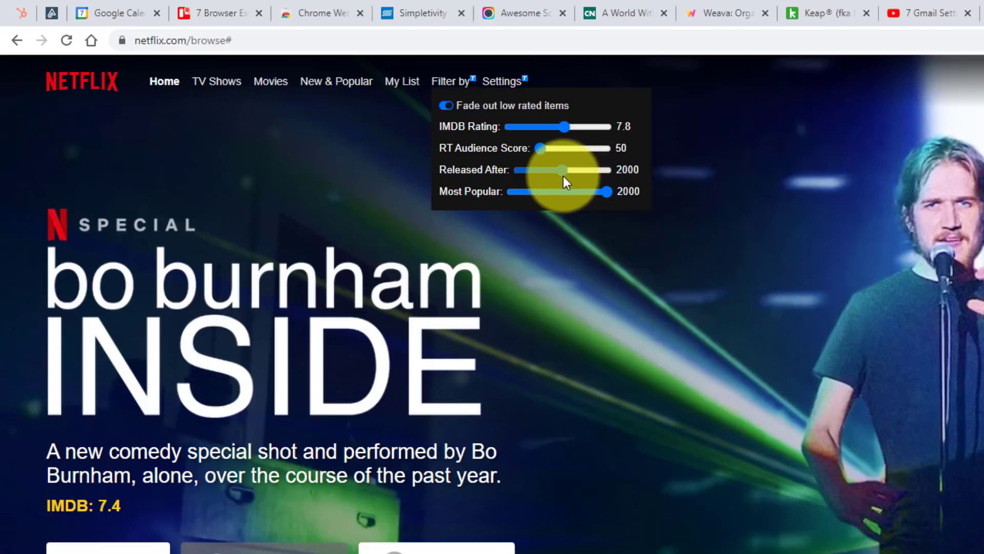
scroll(3, 297, "down", 2)
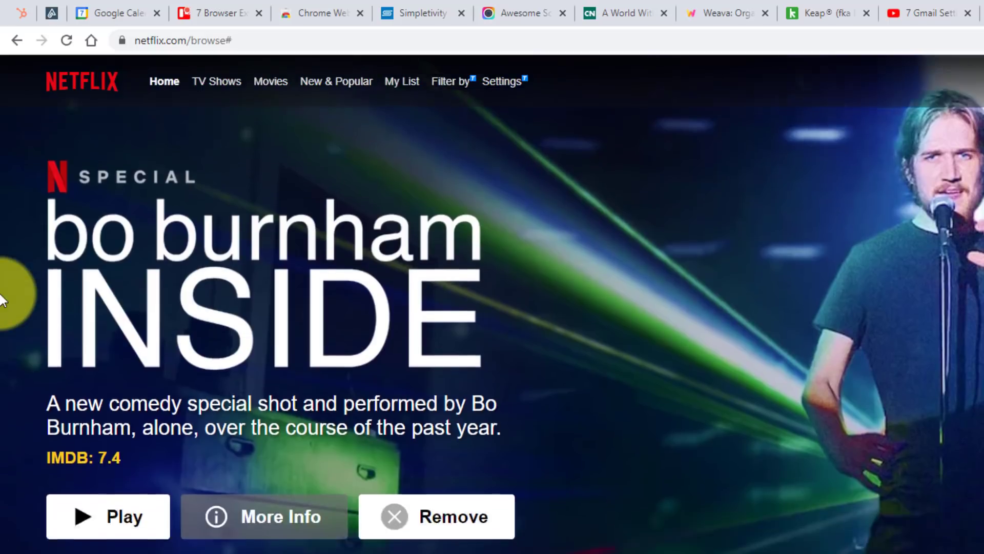
scroll(2, 285, "up", 2)
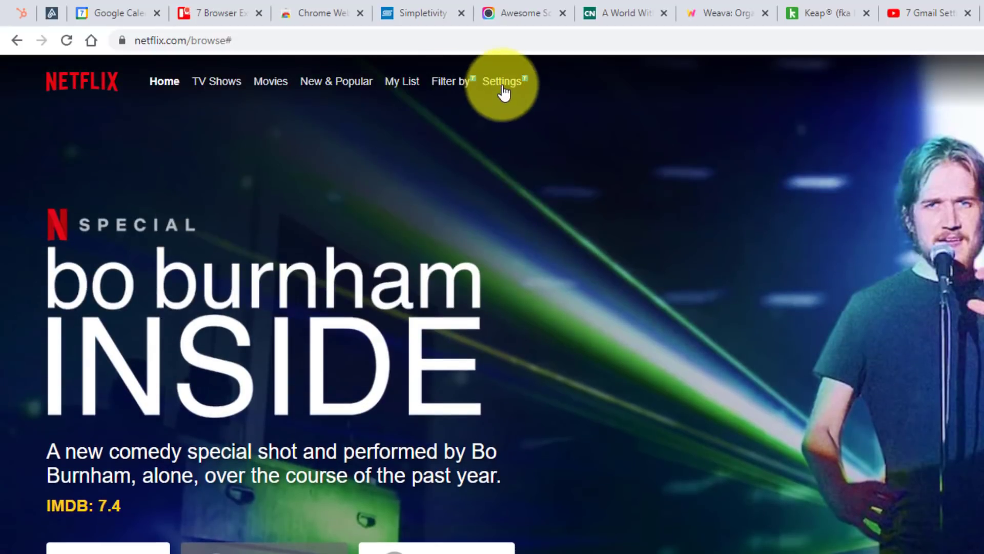
- Enable Trim Buttons in Trim's settings so rows can be removed
mouse_move(502, 89)
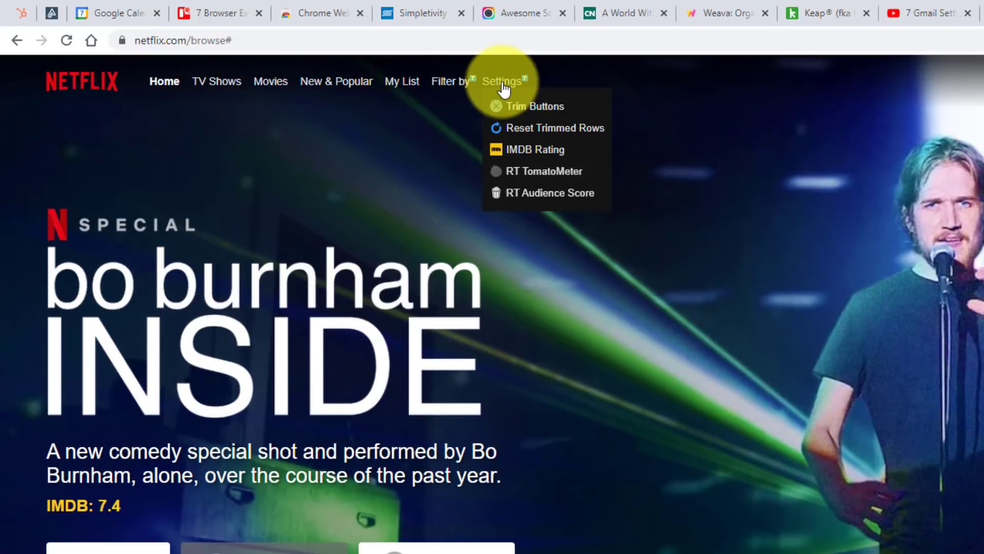
left_click(534, 110)
scroll(2, 338, "down", 5)
scroll(3, 342, "down", 15)
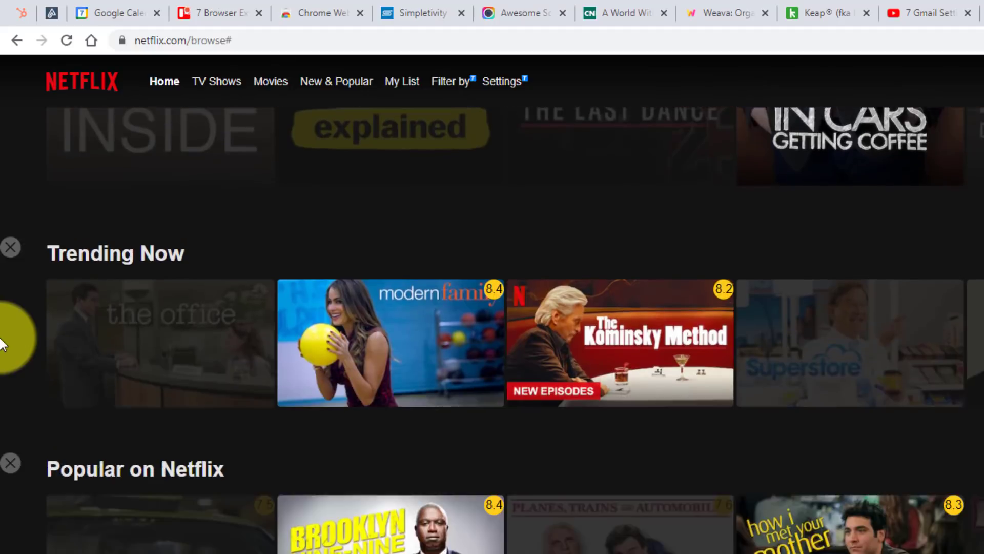
scroll(1, 339, "down", 3)
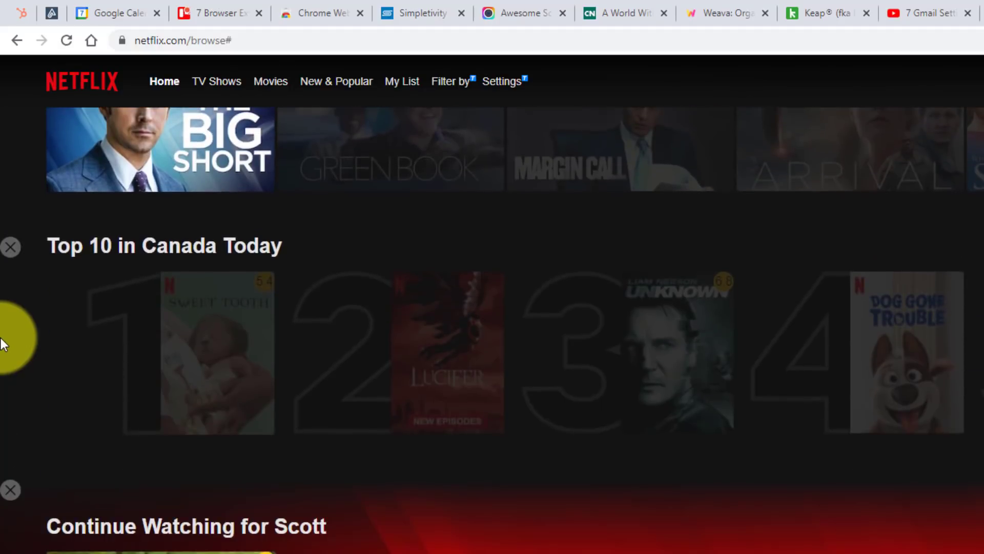
scroll(1, 339, "up", 6)
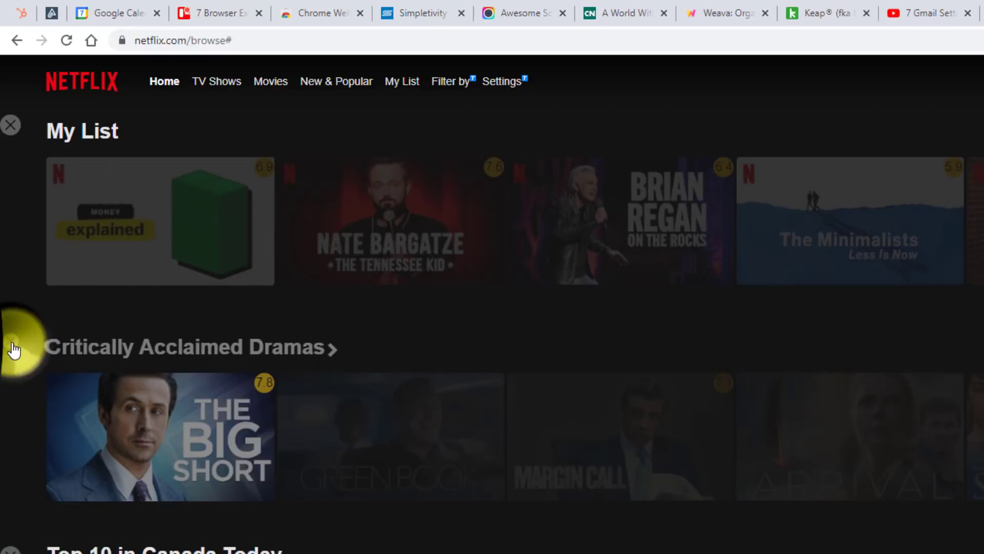
- Remove the Critically Acclaimed Dramas row, letting Top 10 in Canada Today move up
left_click(11, 344)
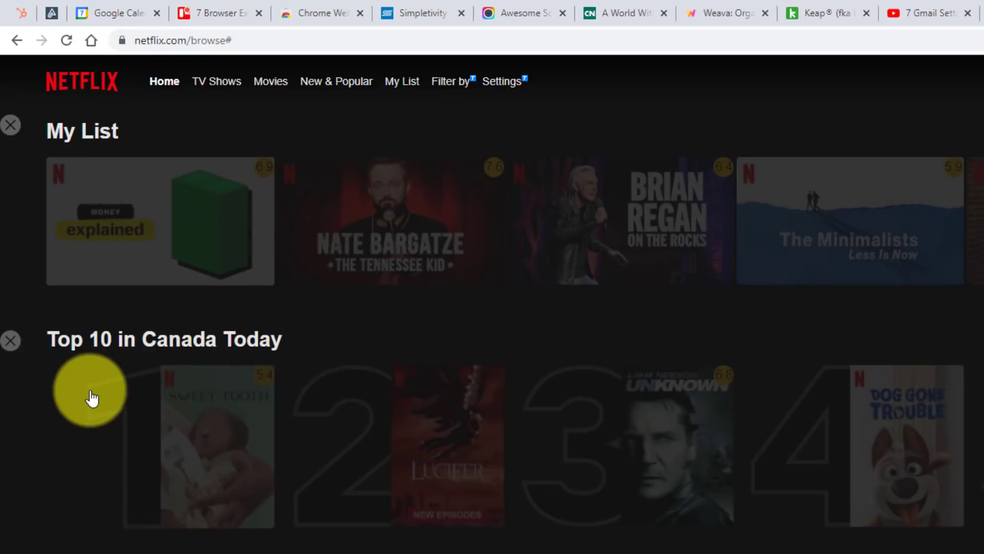
scroll(20, 396, "down", 15)
scroll(3, 395, "down", 12)
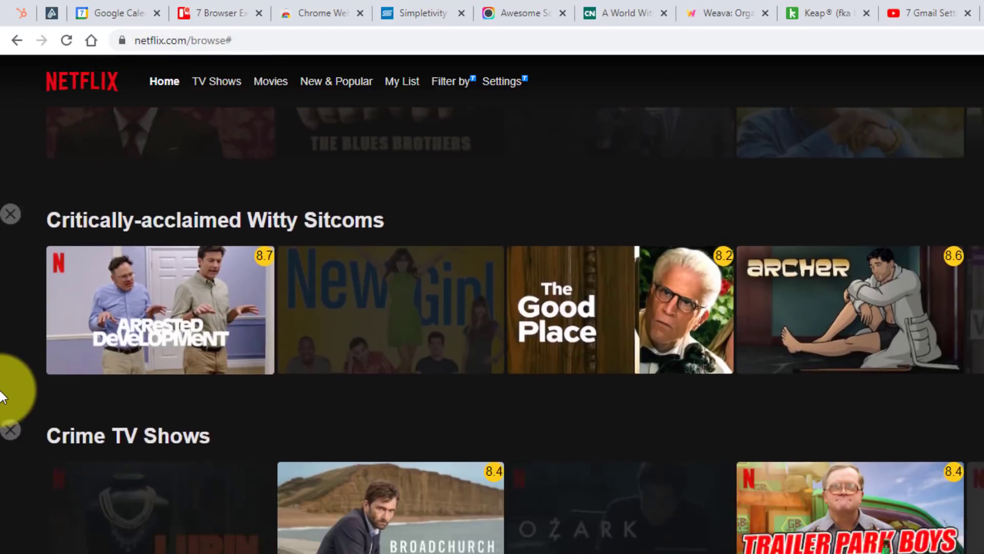
scroll(3, 395, "up", 20)
scroll(2, 395, "up", 15)
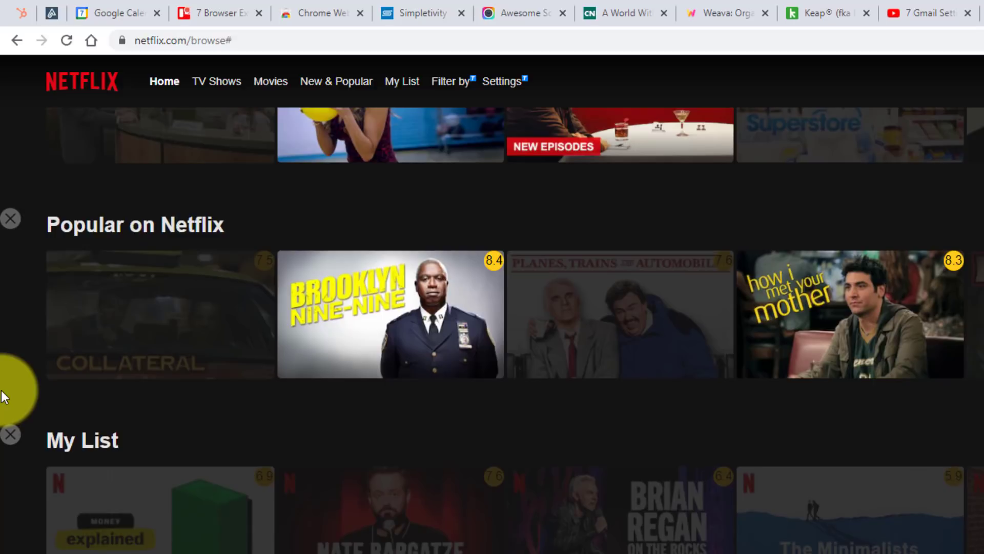
scroll(2, 395, "up", 3)
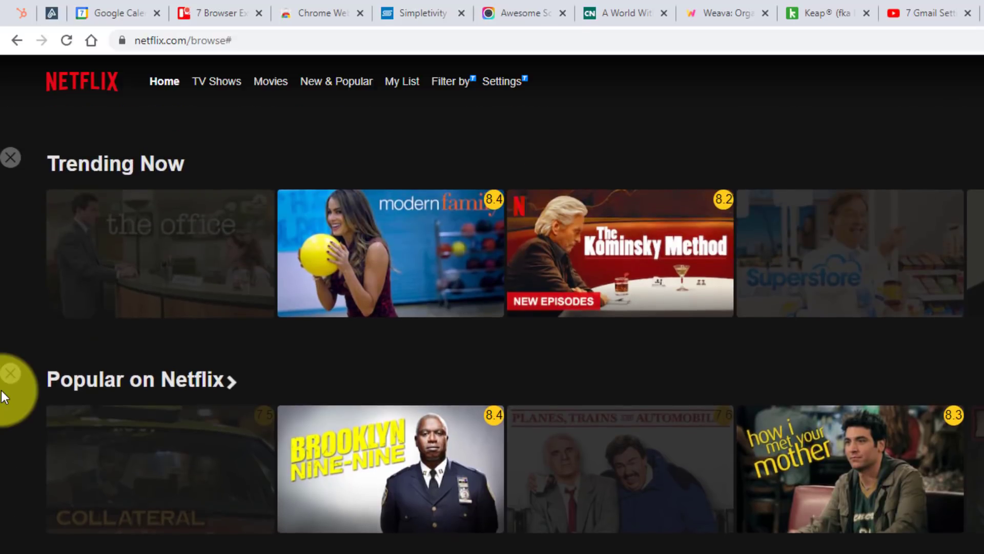
scroll(3, 395, "up", 6)
scroll(3, 395, "down", 10)
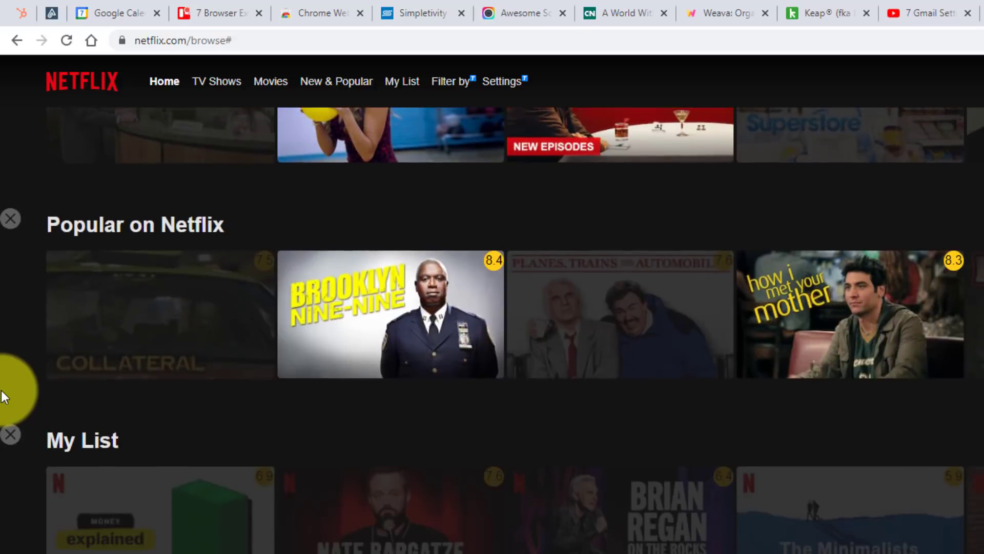
scroll(2, 396, "down", 10)
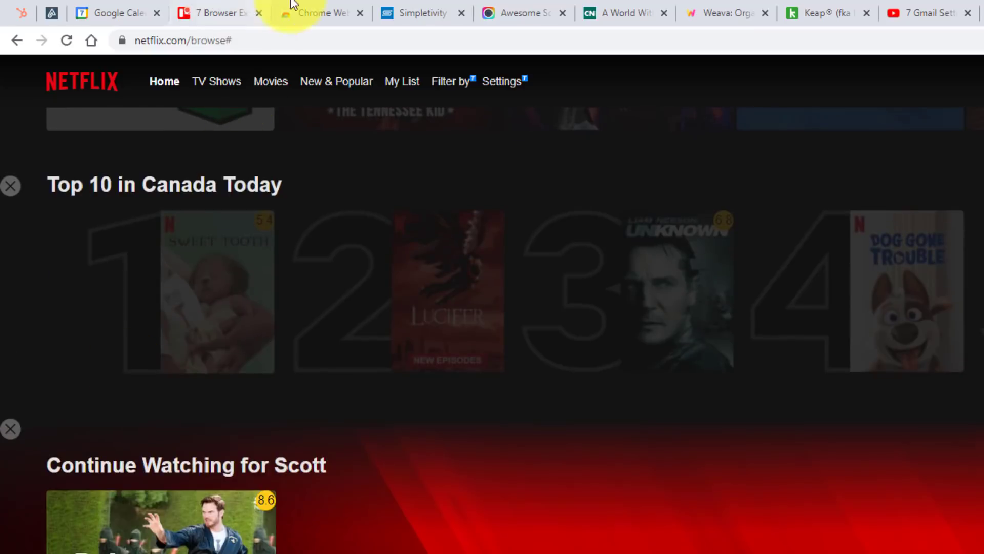
- Bring the Chrome Web Store tab with its Productivity extensions to the front
left_click(288, 7)
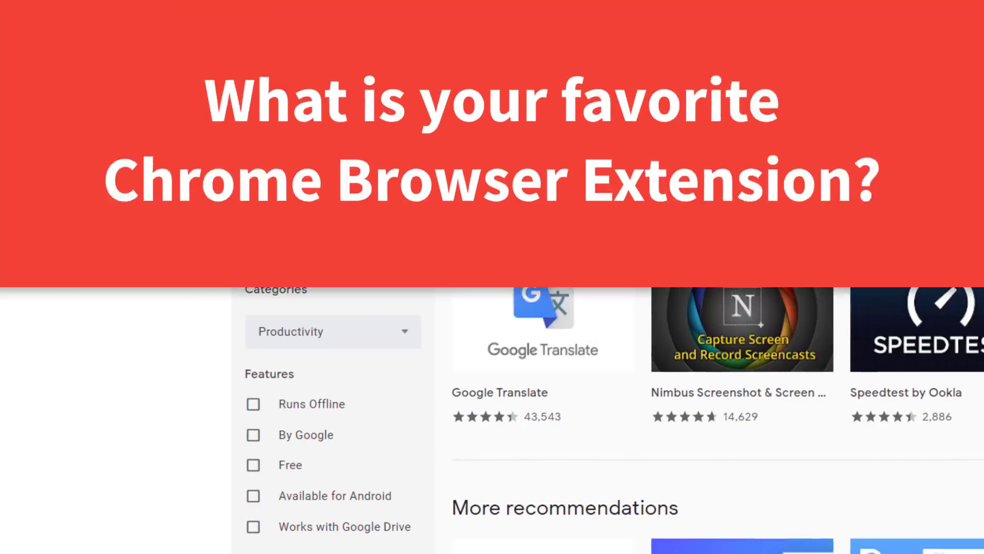